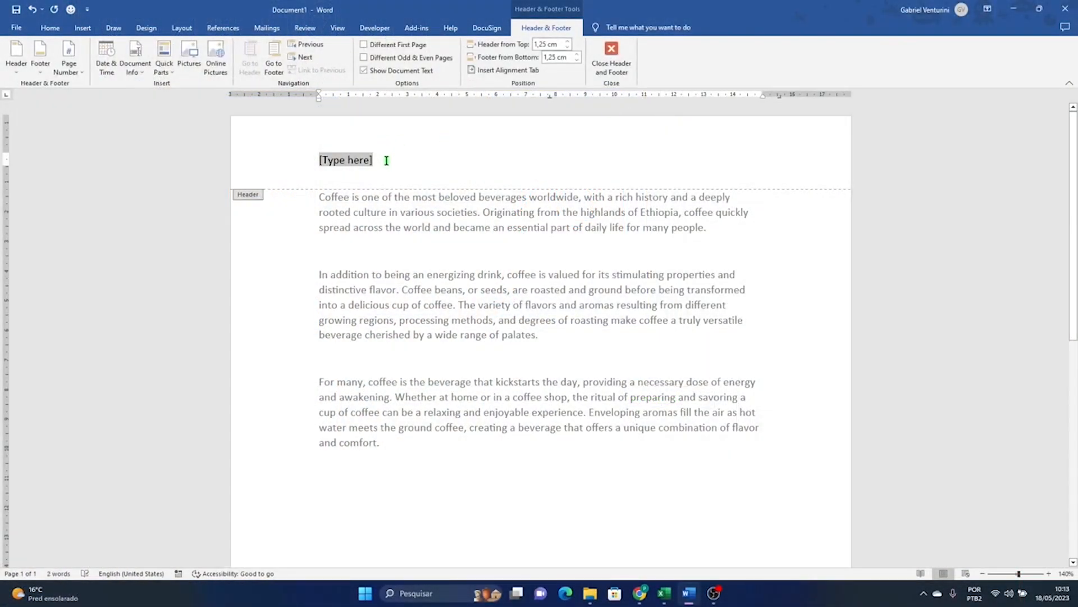
Enter "Text 01" in the header placeholder and leave header editing
{"action": "type", "text": "t"}
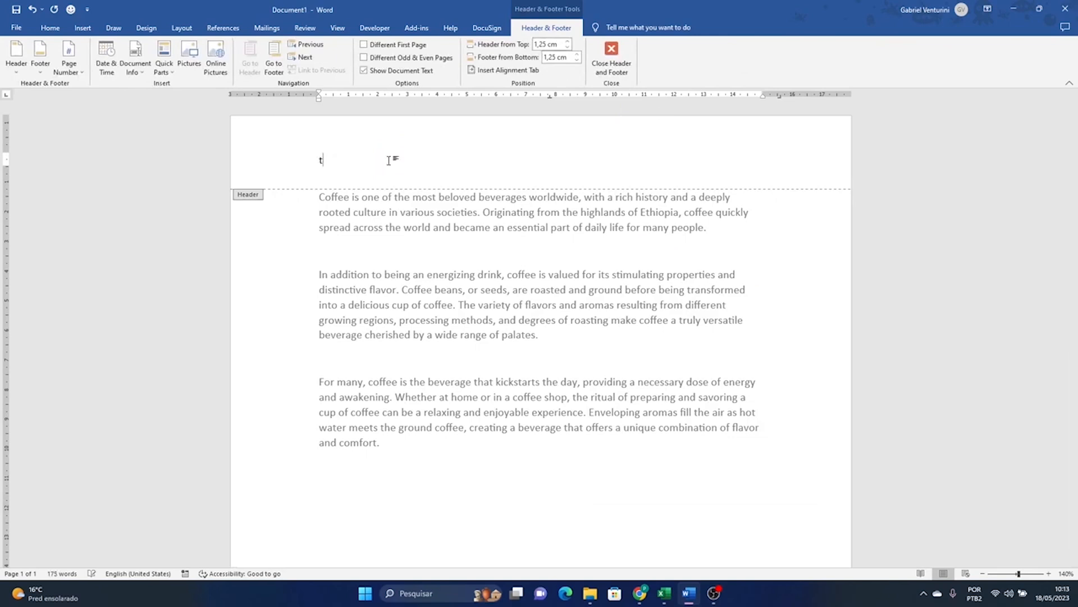
{"action": "type", "text": "ext 01"}
{"action": "left_click", "coordinate": [611, 63]}
{"action": "scroll", "coordinate": [494, 310], "scroll_direction": "up", "scroll_amount": 8}
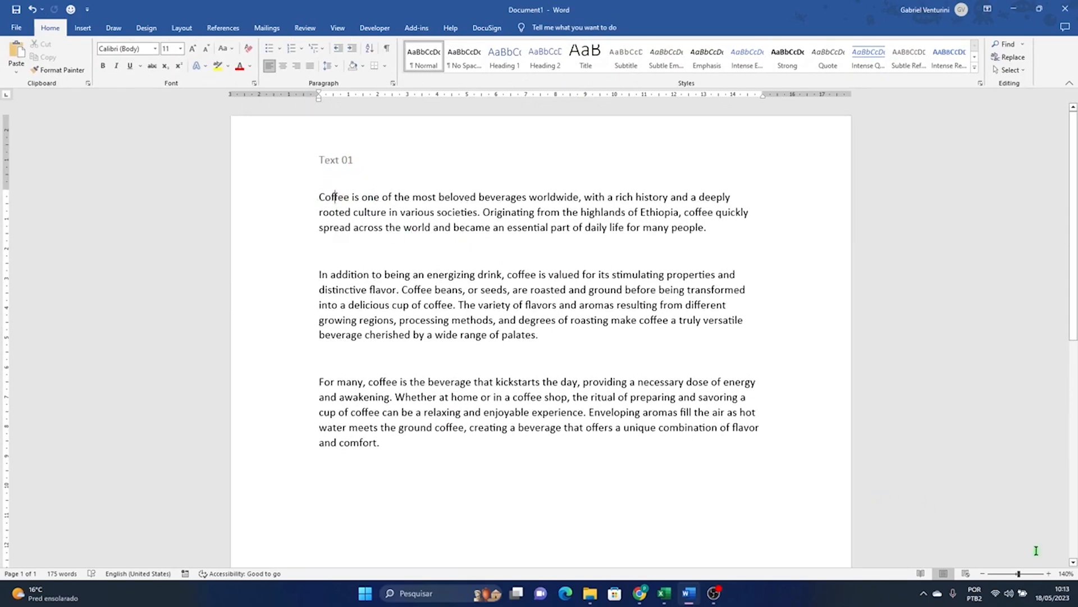
Add blank lines below the last coffee paragraph until the document continues onto a second page
{"action": "left_click", "coordinate": [1049, 574]}
{"action": "left_click", "coordinate": [1049, 573]}
{"action": "left_click", "coordinate": [1049, 573]}
{"action": "left_click", "coordinate": [1049, 573]}
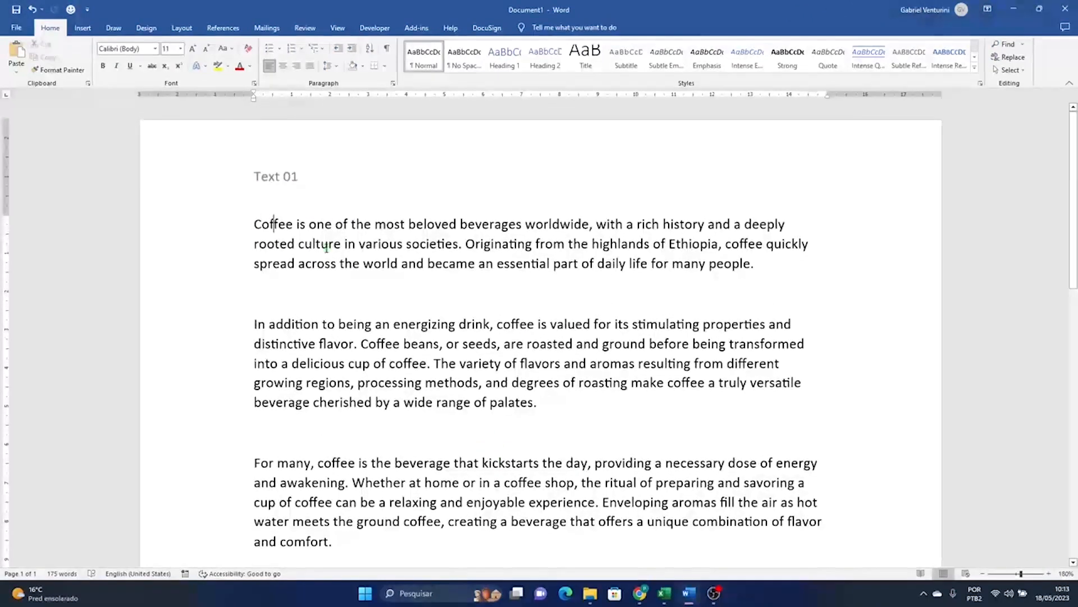
{"action": "scroll", "coordinate": [303, 250], "scroll_direction": "down", "scroll_amount": 10}
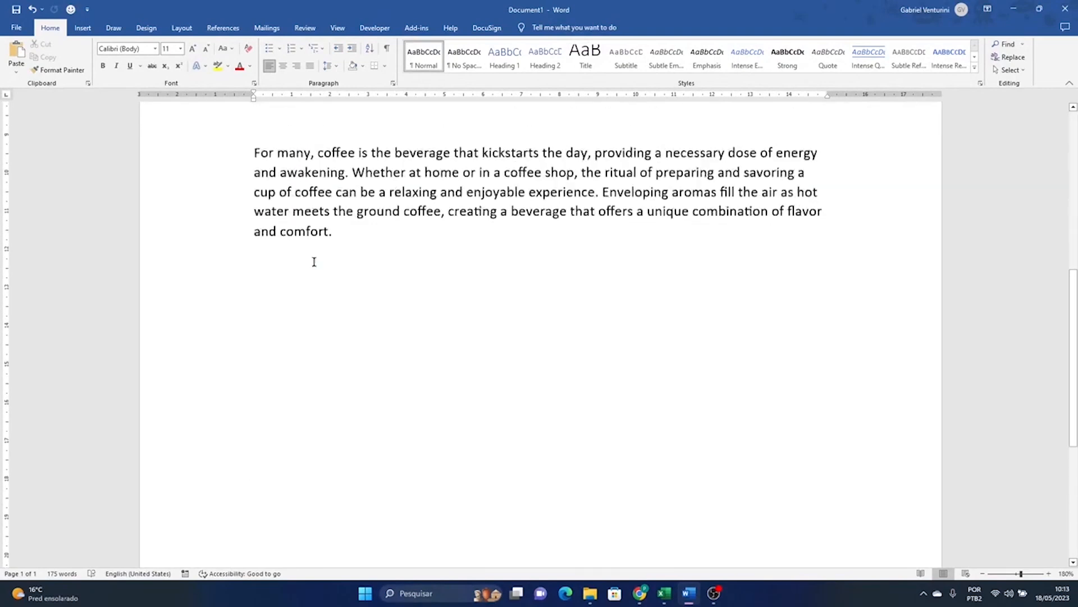
{"action": "left_click", "coordinate": [342, 292]}
{"action": "key", "text": "Return"}
{"action": "key", "text": "Return"}
{"action": "key", "text": "Return"}
{"action": "key", "text": "Return"}
{"action": "key", "text": "Return"}
{"action": "key", "text": "Return"}
{"action": "key", "text": "Return"}
{"action": "key", "text": "Return"}
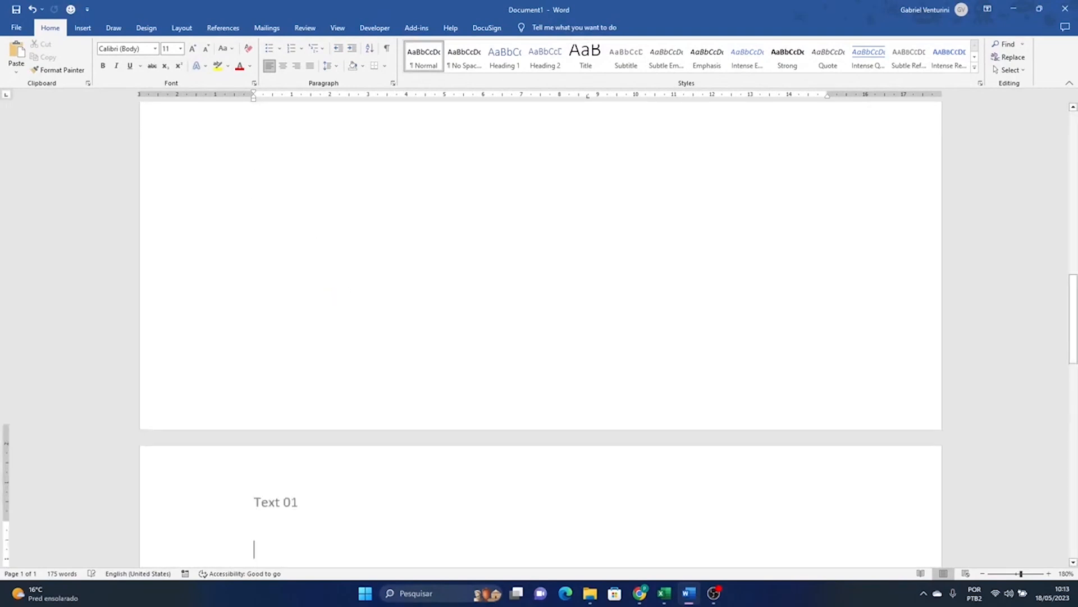
{"action": "scroll", "coordinate": [212, 407], "scroll_direction": "down", "scroll_amount": 4}
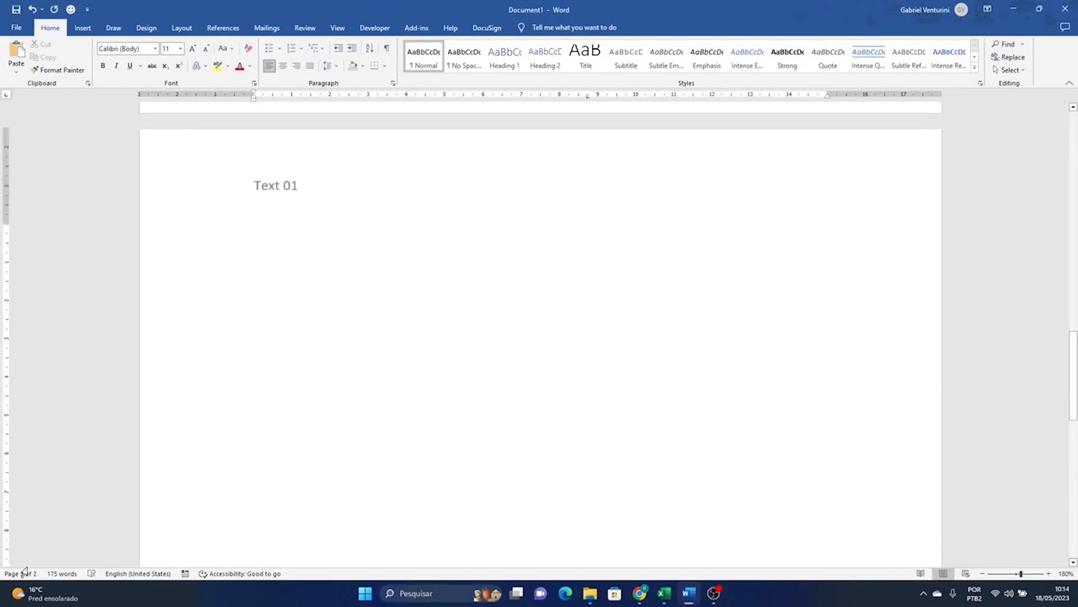
Edit the existing header, replace its text with "Coffe Text 01" and return to the document body
{"action": "scroll", "coordinate": [286, 337], "scroll_direction": "up", "scroll_amount": 2}
{"action": "scroll", "coordinate": [287, 328], "scroll_direction": "up", "scroll_amount": 15}
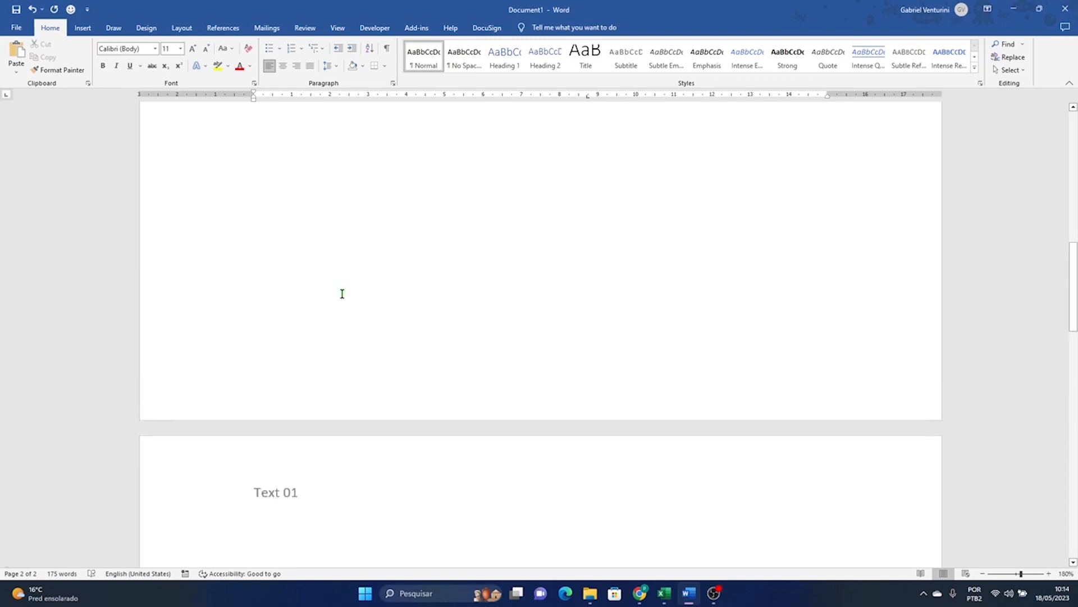
{"action": "left_click", "coordinate": [83, 28]}
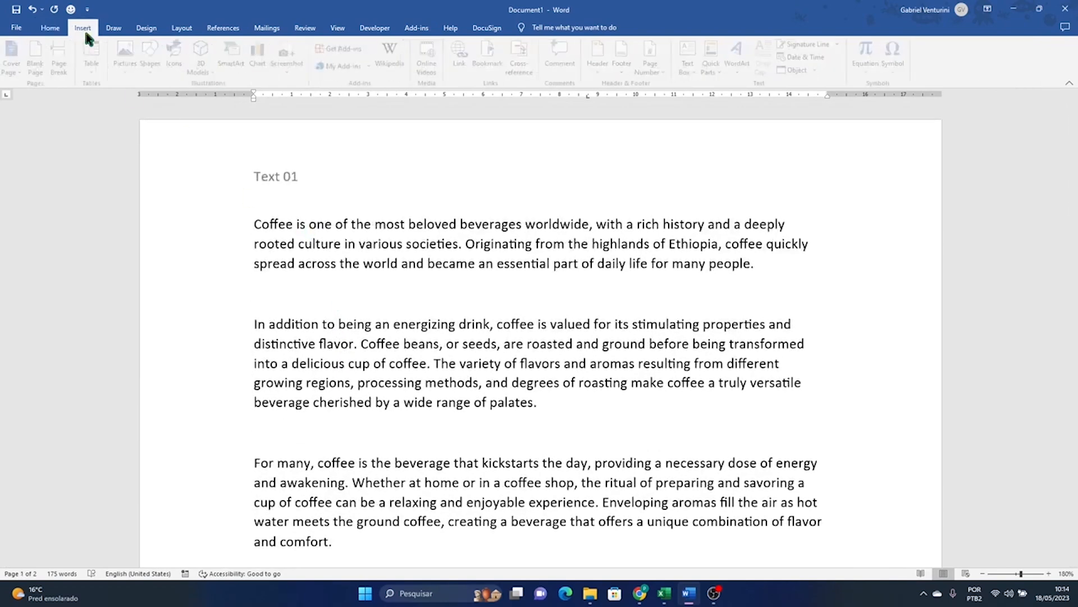
{"action": "left_click", "coordinate": [600, 57]}
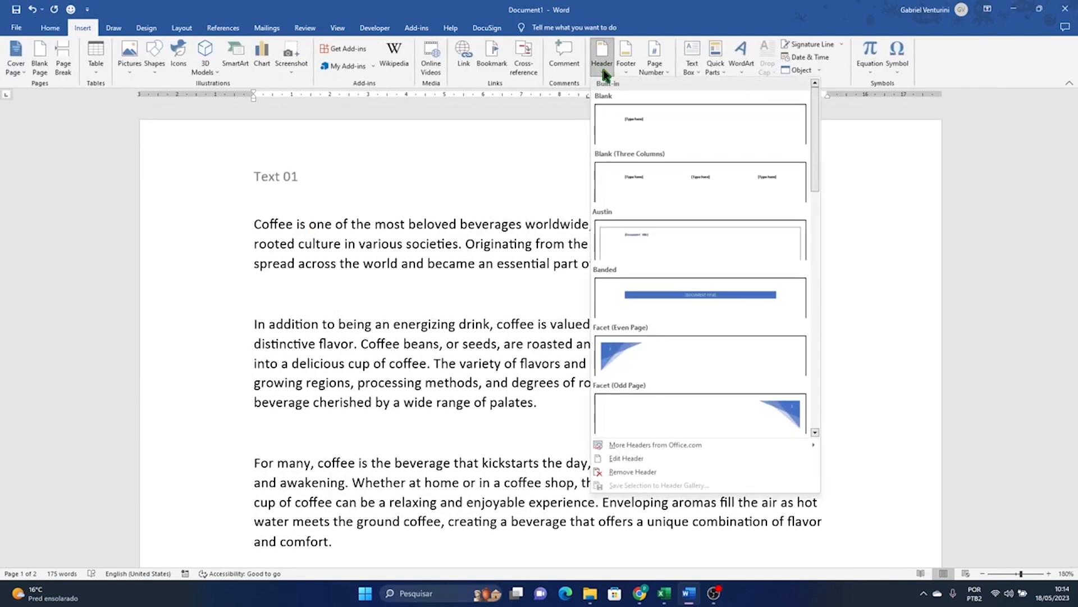
{"action": "left_click", "coordinate": [624, 459]}
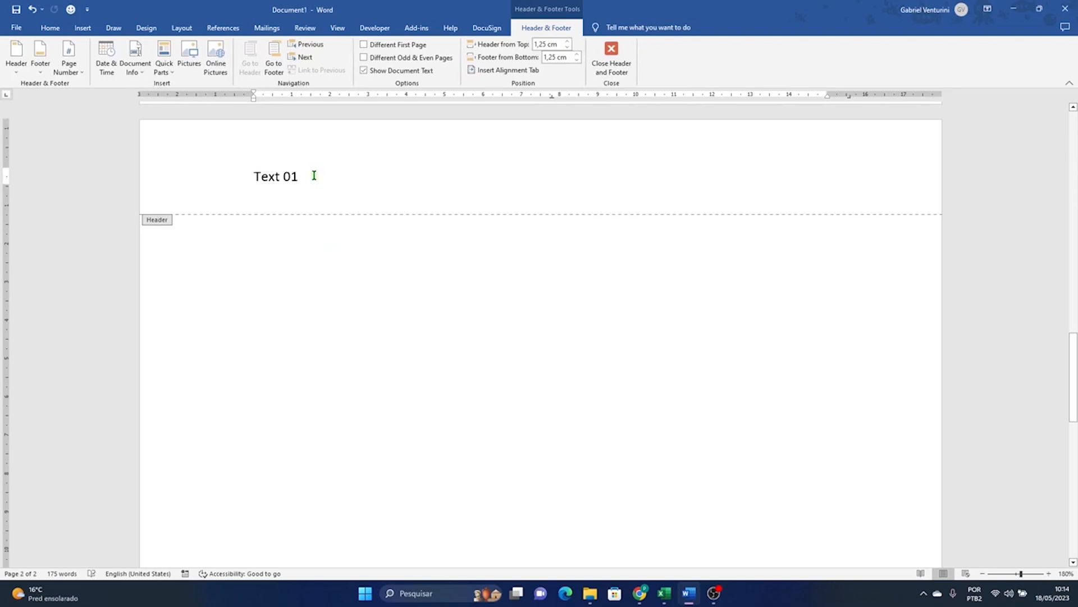
{"action": "key", "text": "BackSpace"}
{"action": "key", "text": "BackSpace"}
{"action": "key", "text": "BackSpace"}
{"action": "key", "text": "BackSpace"}
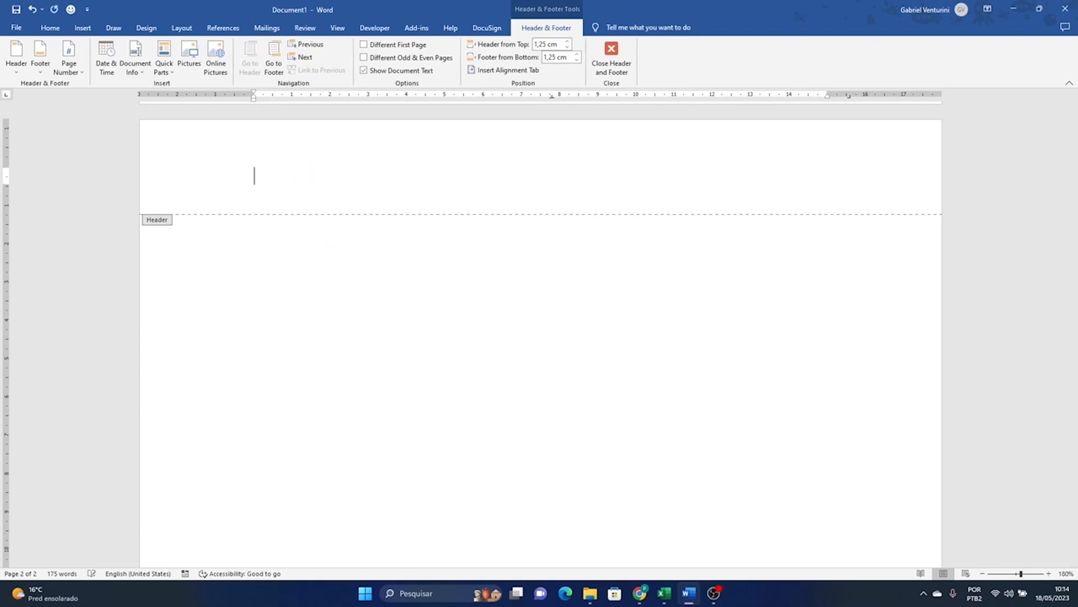
{"action": "type", "text": "Coffe Text 0"}
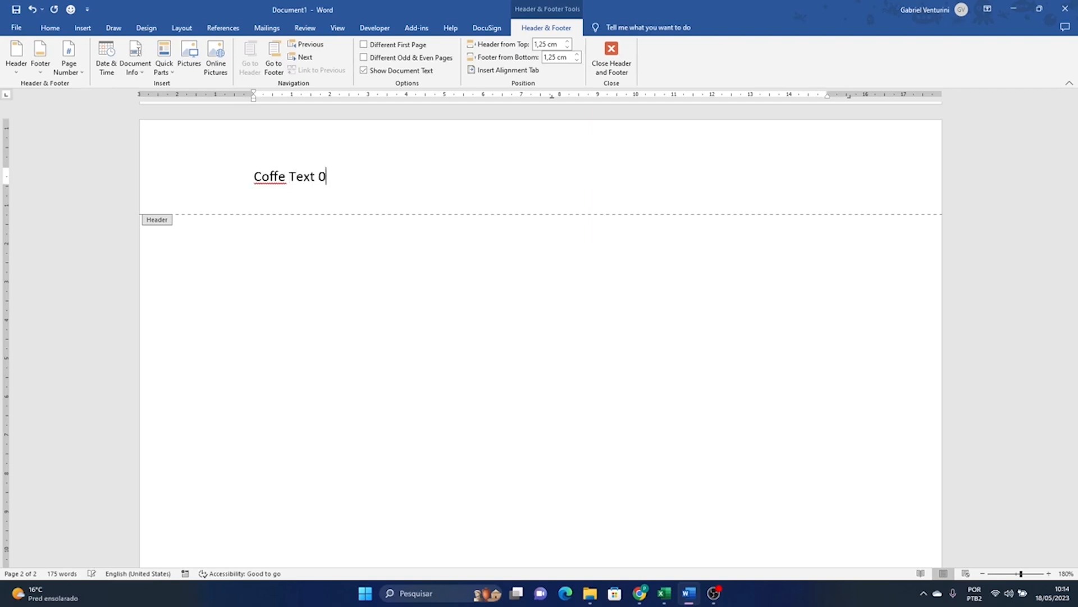
{"action": "type", "text": "1"}
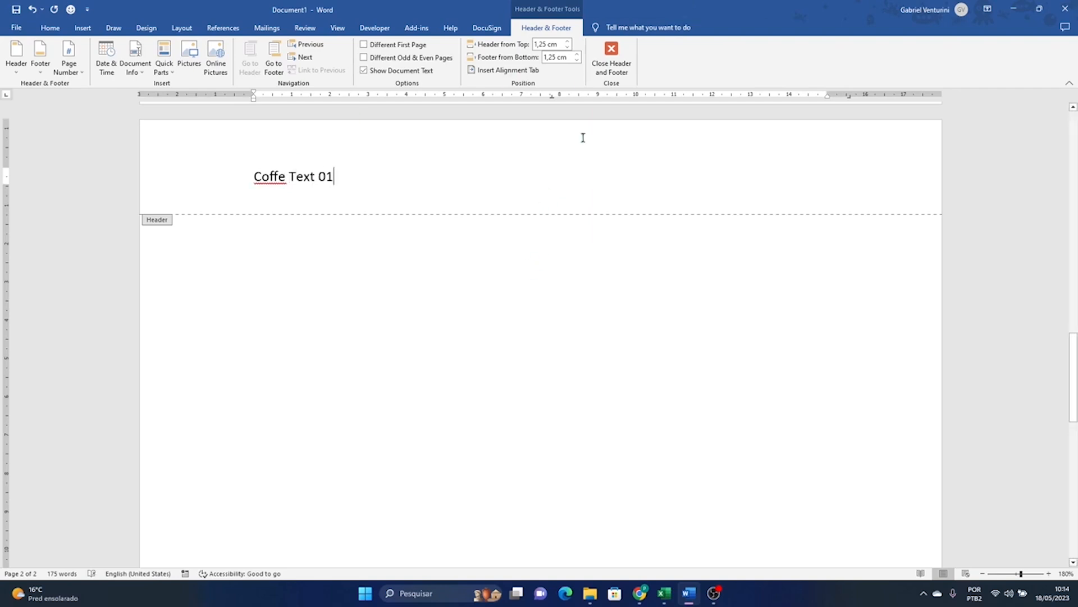
{"action": "left_click", "coordinate": [614, 70]}
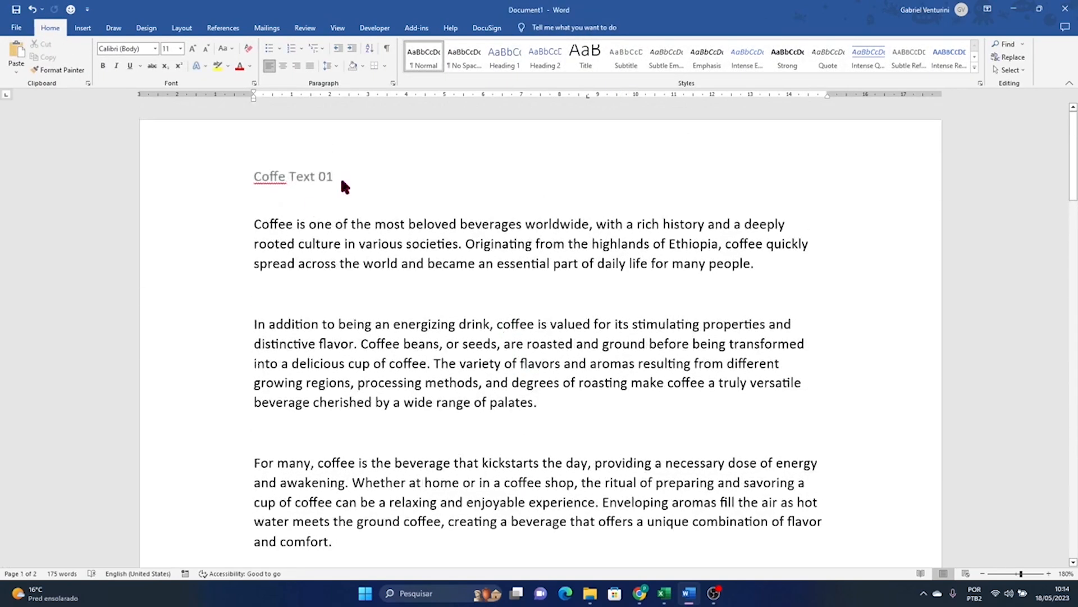
Remove the "Coffe Text 01" header from the document
{"action": "left_click", "coordinate": [83, 27]}
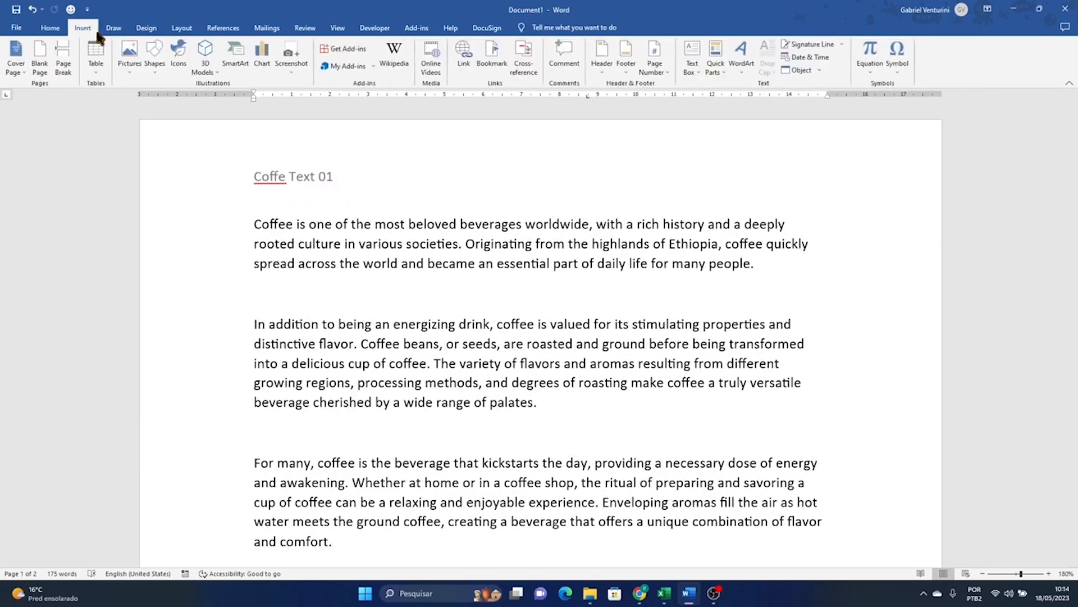
{"action": "left_click", "coordinate": [602, 64]}
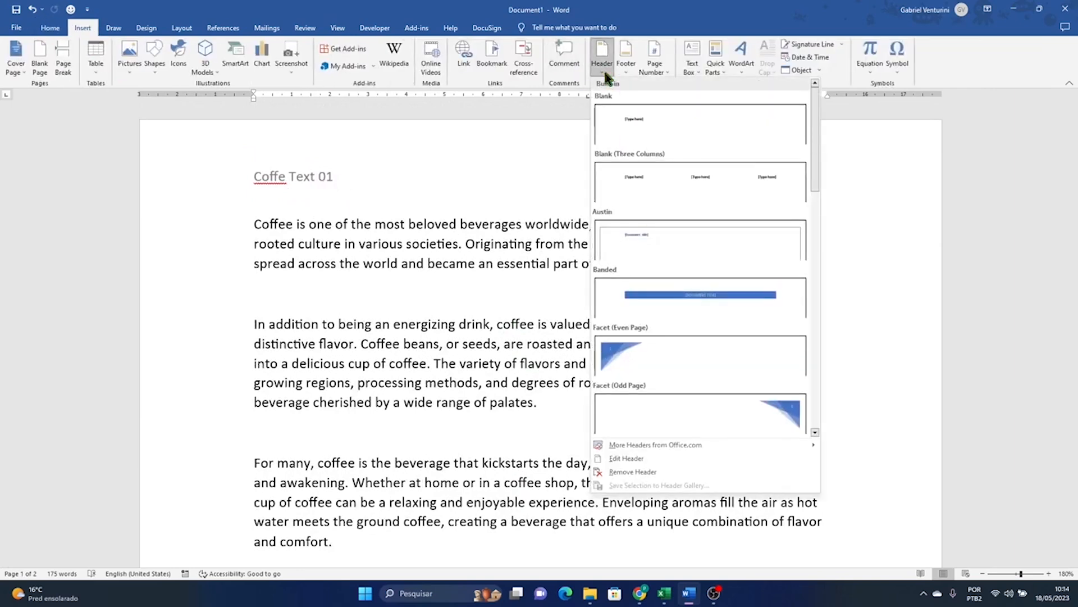
{"action": "left_click", "coordinate": [648, 473]}
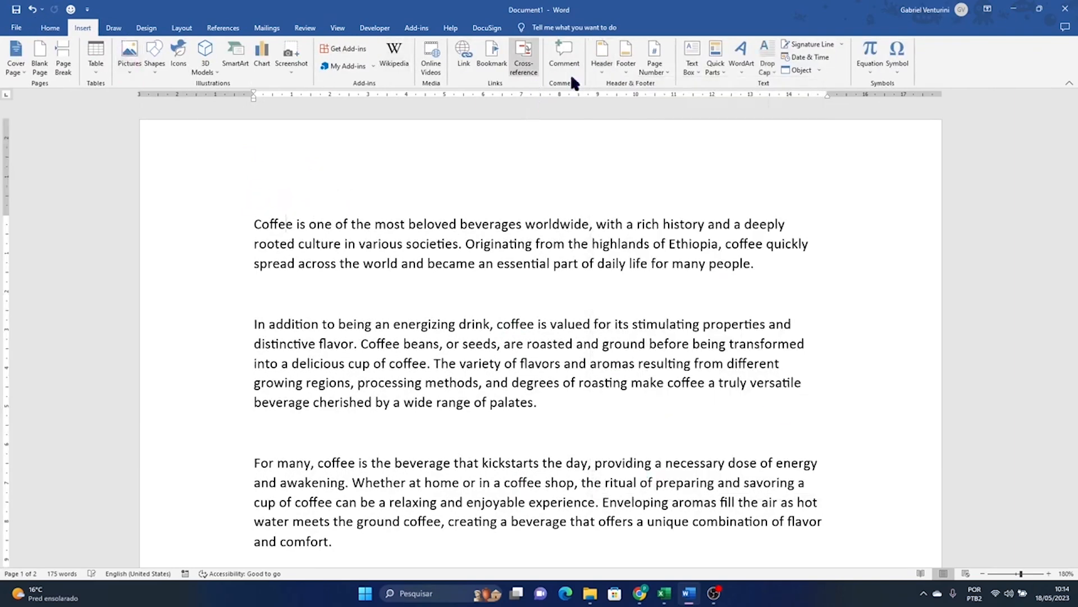
Insert the built-in Banded header, set its document title to "COFFEE" and leave header editing
{"action": "left_click", "coordinate": [601, 56]}
{"action": "left_click", "coordinate": [661, 304]}
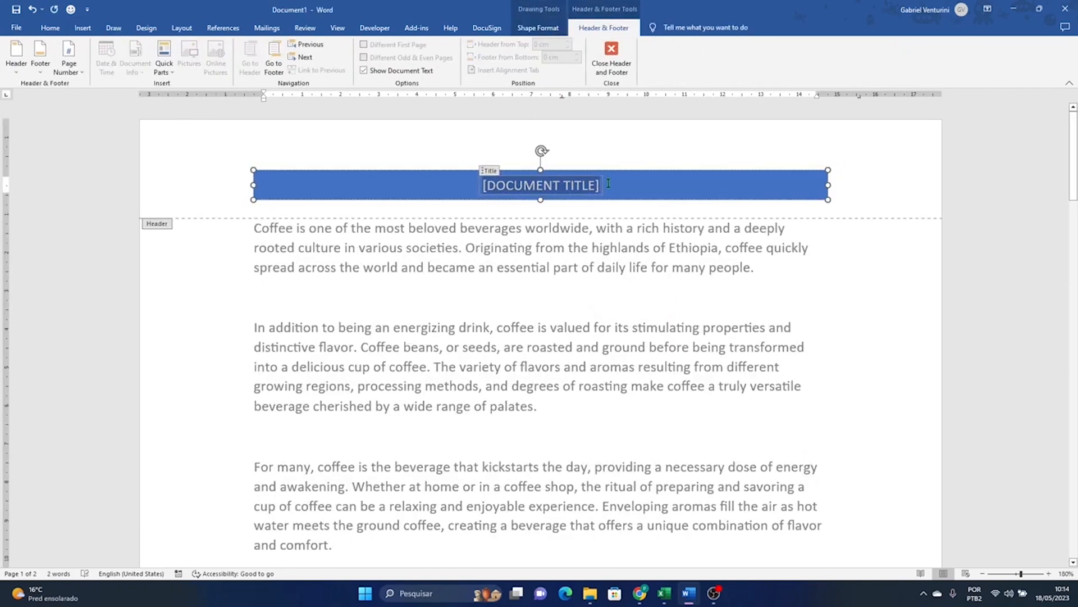
{"action": "type", "text": "C"}
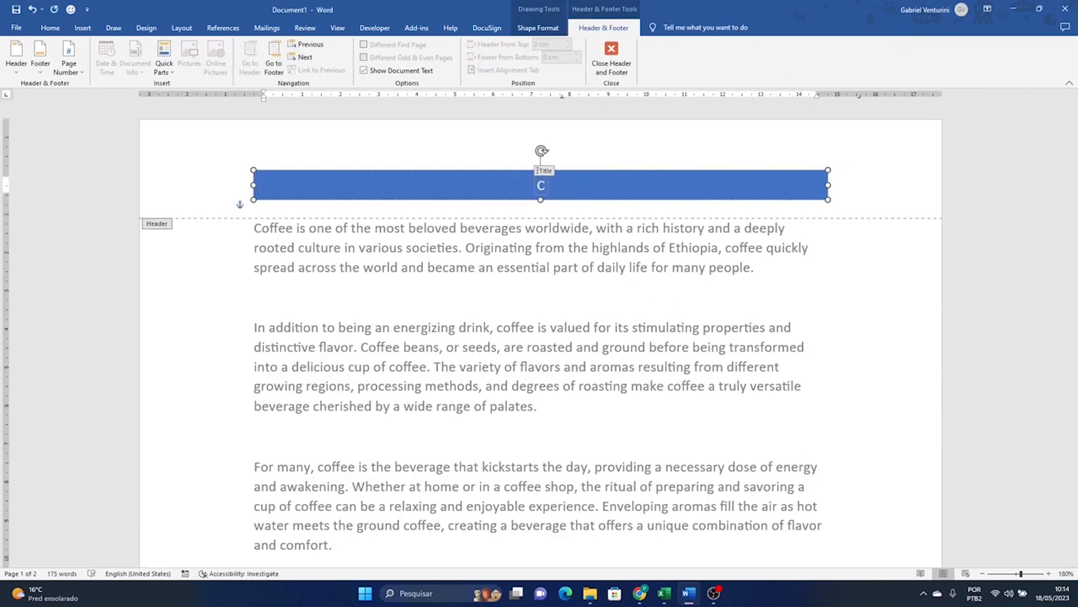
{"action": "type", "text": "off"}
{"action": "key", "text": "BackSpace"}
{"action": "type", "text": "fe"}
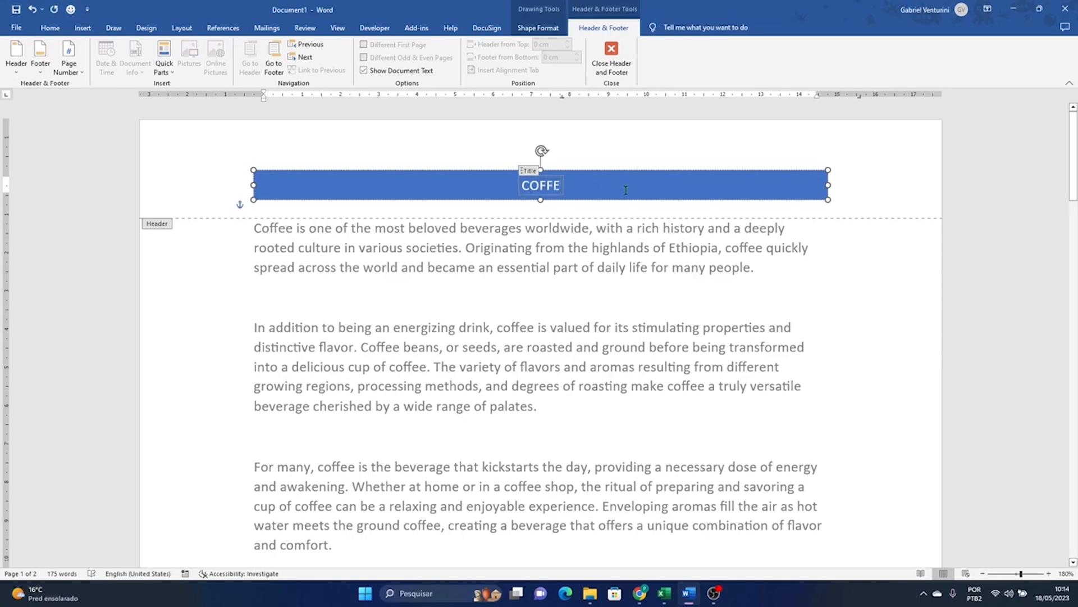
{"action": "type", "text": "e"}
{"action": "left_click", "coordinate": [612, 58]}
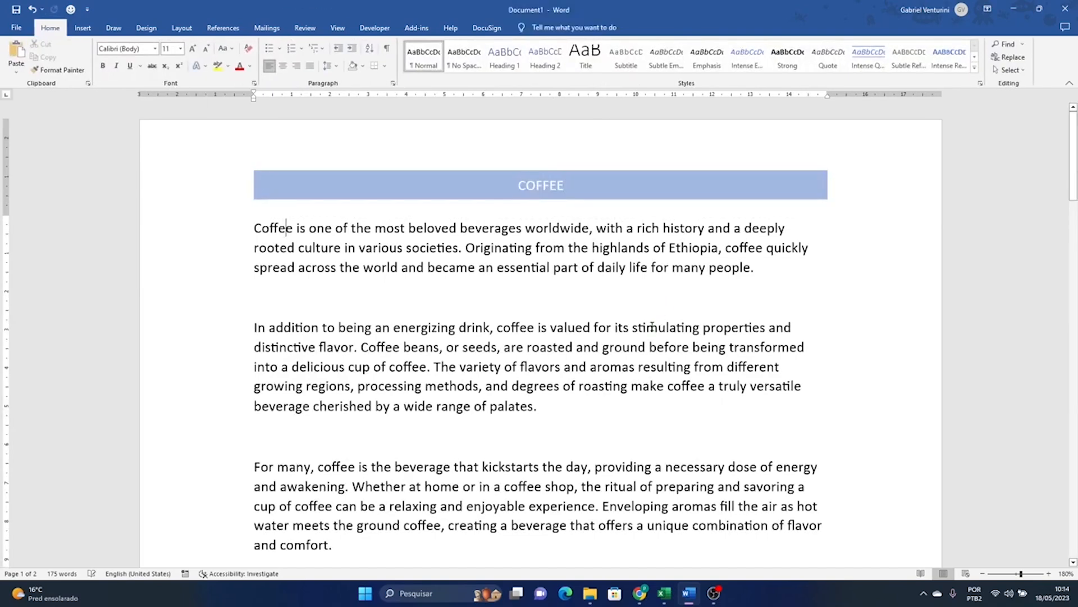
Add about twenty more blank lines on the first page, below the last coffee paragraph
{"action": "scroll", "coordinate": [652, 327], "scroll_direction": "down", "scroll_amount": 10}
{"action": "scroll", "coordinate": [503, 361], "scroll_direction": "up", "scroll_amount": 5}
{"action": "left_click", "coordinate": [411, 225]}
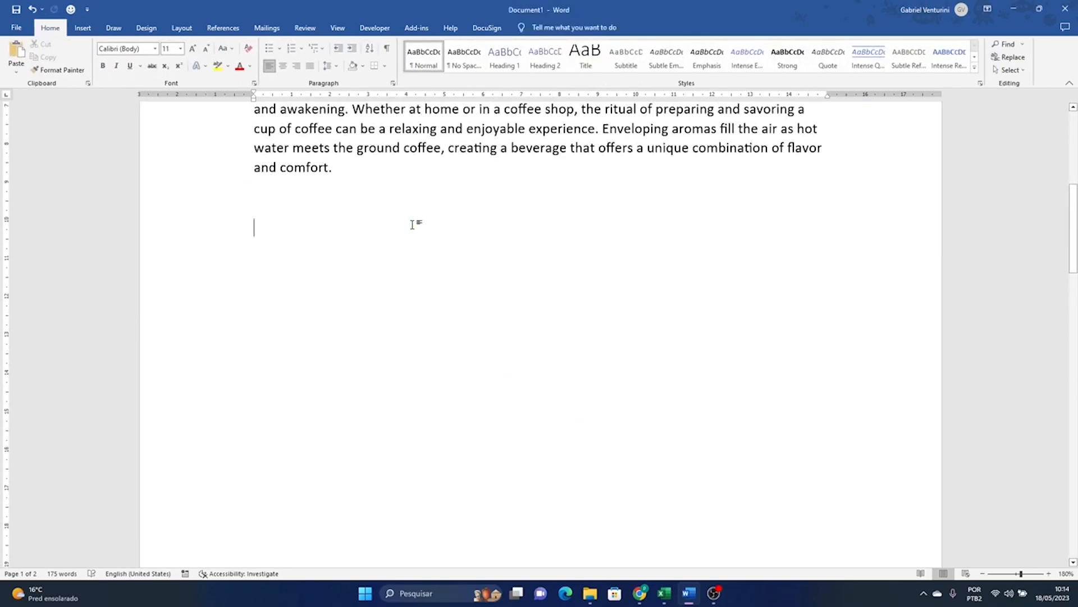
{"action": "key", "text": "Return"}
{"action": "key", "text": "Return"}
{"action": "key", "text": "Return"}
{"action": "key", "text": "Return"}
{"action": "key", "text": "Return"}
{"action": "key", "text": "Return"}
{"action": "key", "text": "Return"}
{"action": "key", "text": "Return"}
{"action": "key", "text": "Return"}
{"action": "key", "text": "Return"}
{"action": "key", "text": "Return"}
{"action": "key", "text": "Return"}
{"action": "key", "text": "Return"}
{"action": "key", "text": "Return"}
{"action": "key", "text": "Return"}
{"action": "key", "text": "Return"}
{"action": "key", "text": "Return"}
{"action": "key", "text": "Return"}
{"action": "key", "text": "Return"}
{"action": "key", "text": "Return"}
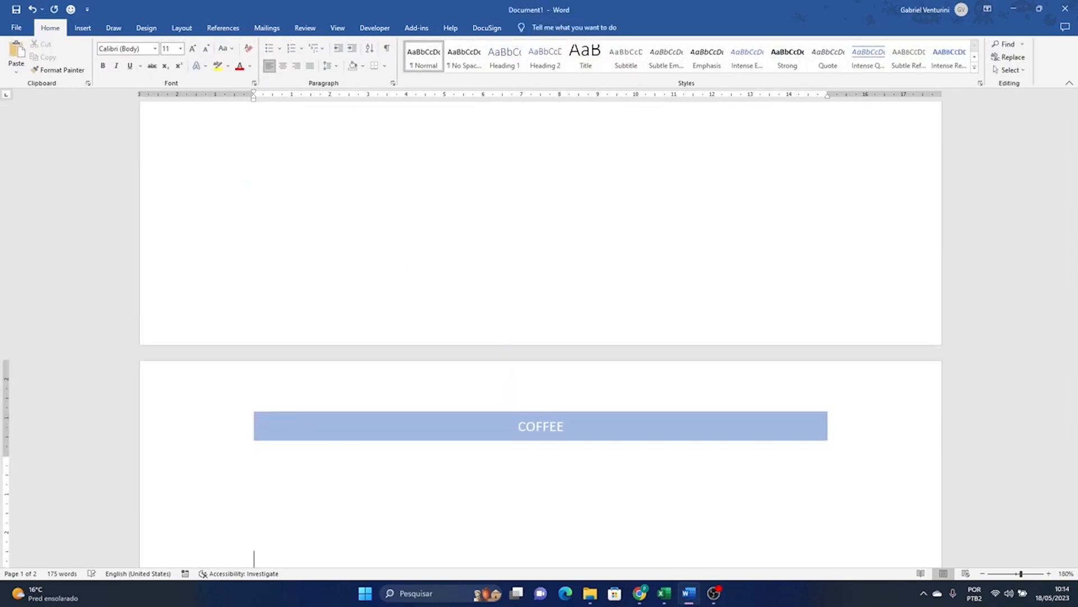
Check the banded header on both pages of the document
{"action": "scroll", "coordinate": [428, 219], "scroll_direction": "down", "scroll_amount": 7}
{"action": "scroll", "coordinate": [572, 178], "scroll_direction": "up", "scroll_amount": 5}
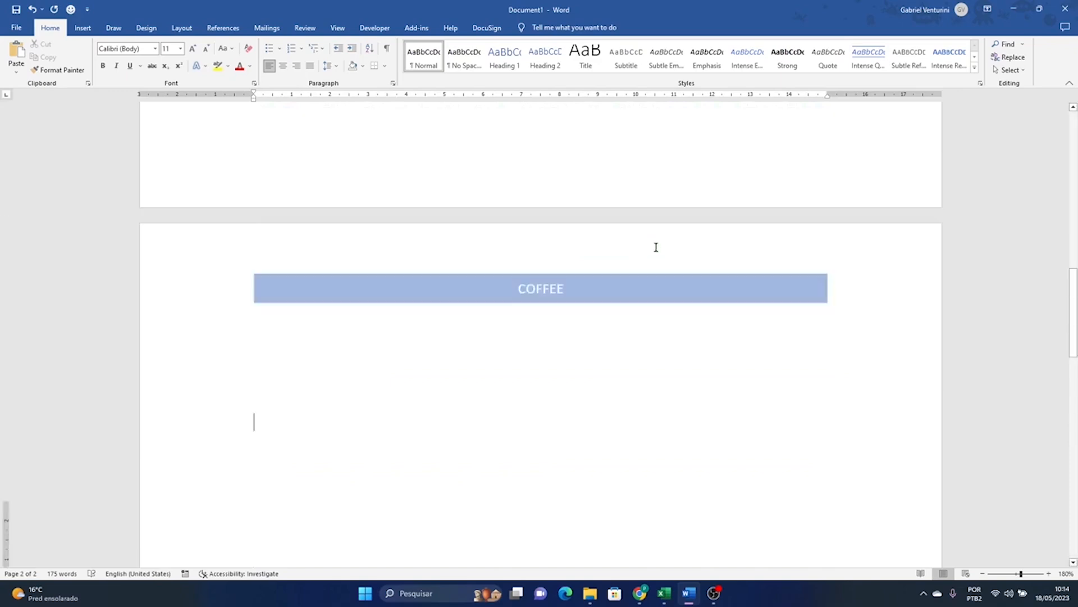
{"action": "scroll", "coordinate": [656, 247], "scroll_direction": "up", "scroll_amount": 15}
{"action": "scroll", "coordinate": [525, 244], "scroll_direction": "down", "scroll_amount": 1}
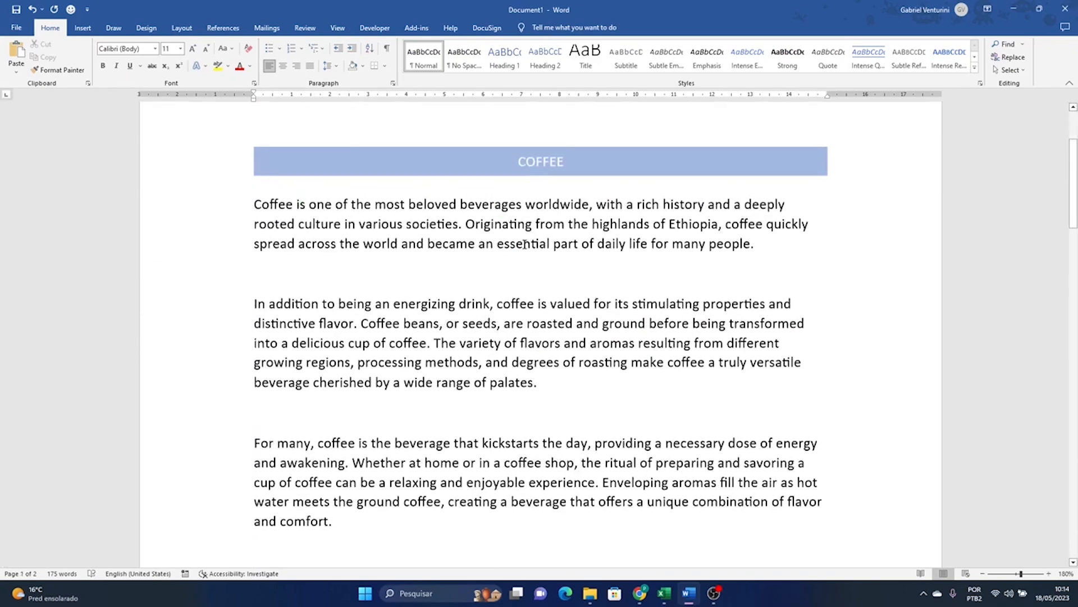
{"action": "scroll", "coordinate": [539, 247], "scroll_direction": "down", "scroll_amount": 12}
{"action": "scroll", "coordinate": [579, 309], "scroll_direction": "up", "scroll_amount": 8}
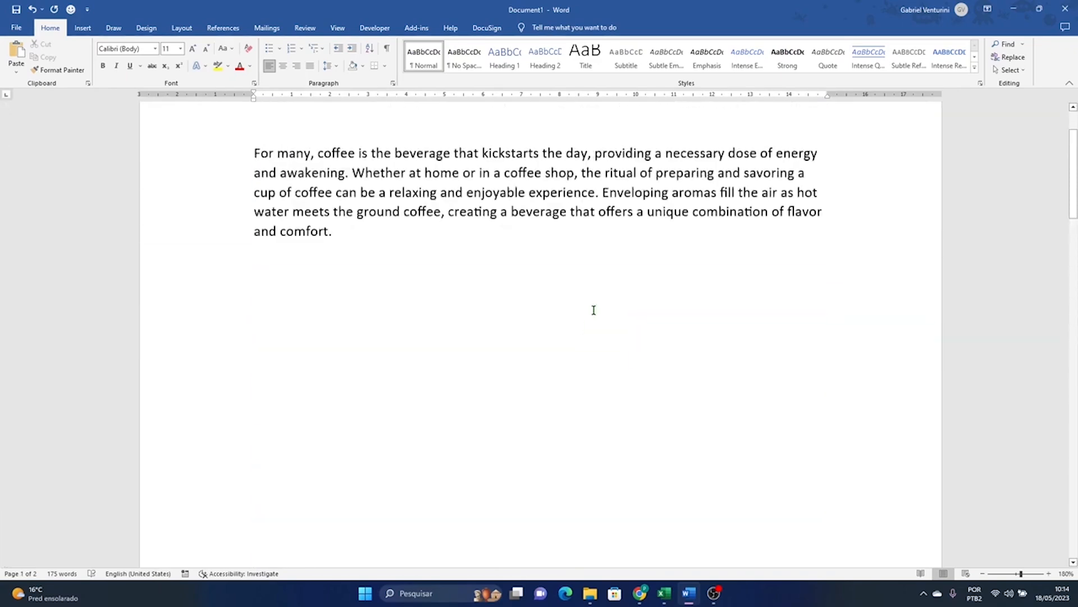
{"action": "scroll", "coordinate": [593, 310], "scroll_direction": "up", "scroll_amount": 5}
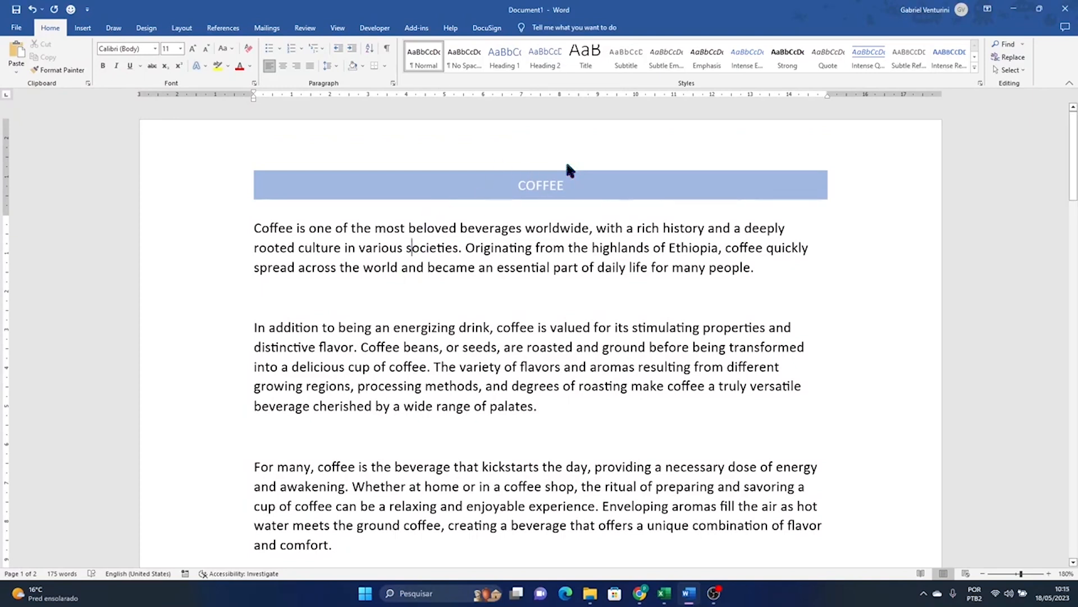
Remove the banded header from the document
{"action": "left_click", "coordinate": [83, 27]}
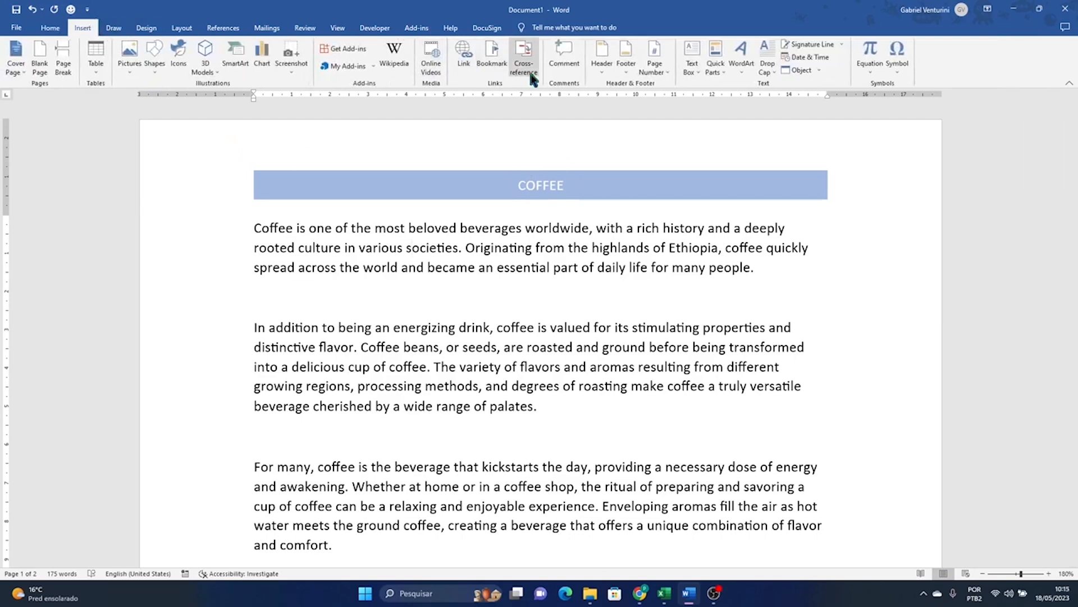
{"action": "left_click", "coordinate": [603, 68]}
{"action": "left_click", "coordinate": [638, 473]}
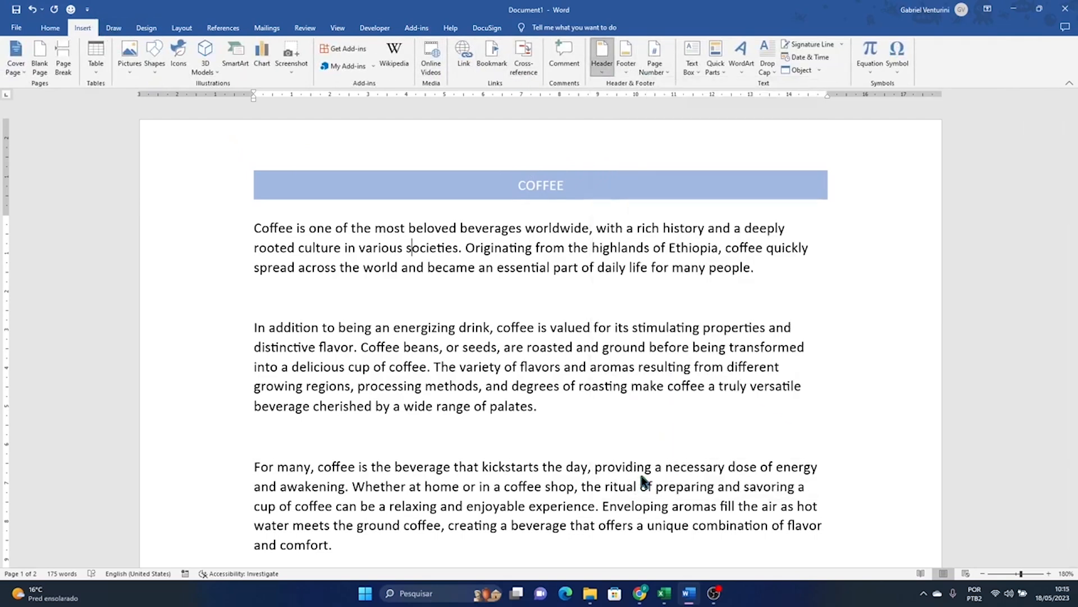
Insert the built-in Blank footer with the text "Text 01", leave footer editing and check it on both pages
{"action": "left_click", "coordinate": [627, 70]}
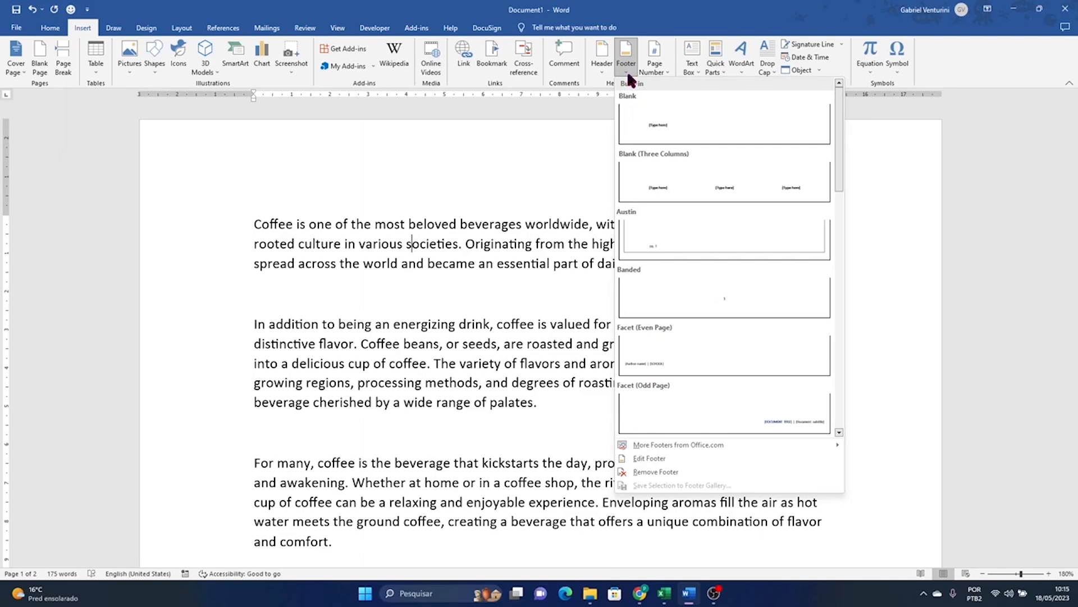
{"action": "left_click", "coordinate": [679, 122]}
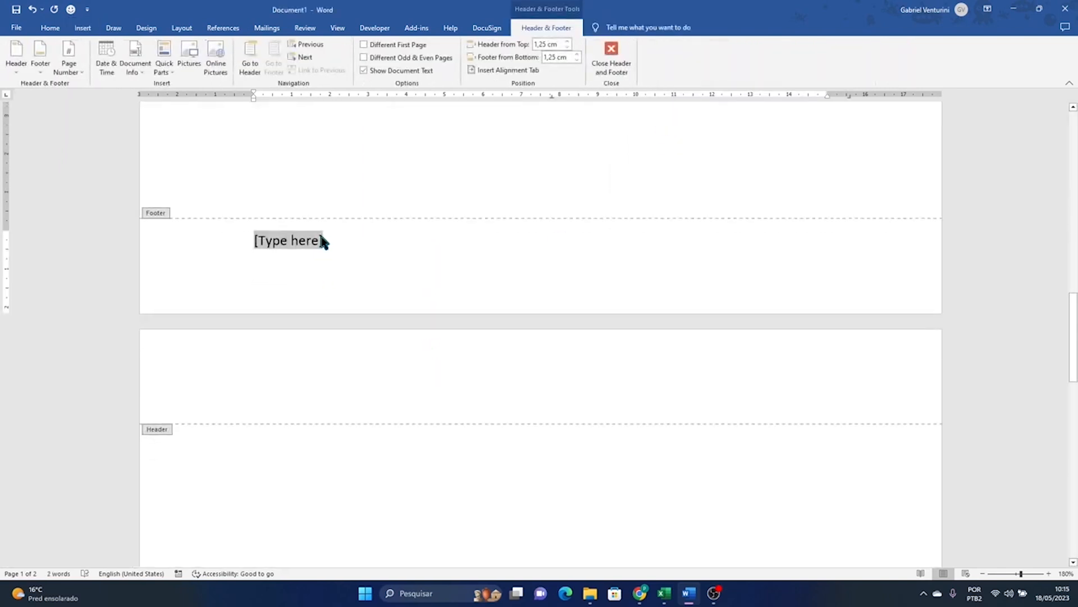
{"action": "type", "text": "Text"}
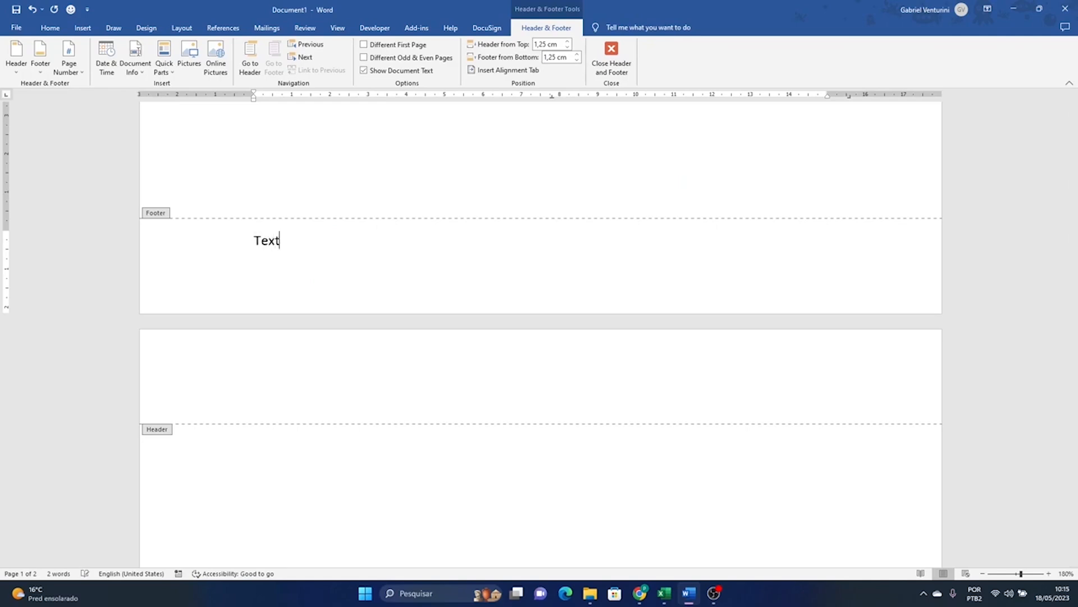
{"action": "type", "text": " 01"}
{"action": "left_click", "coordinate": [618, 72]}
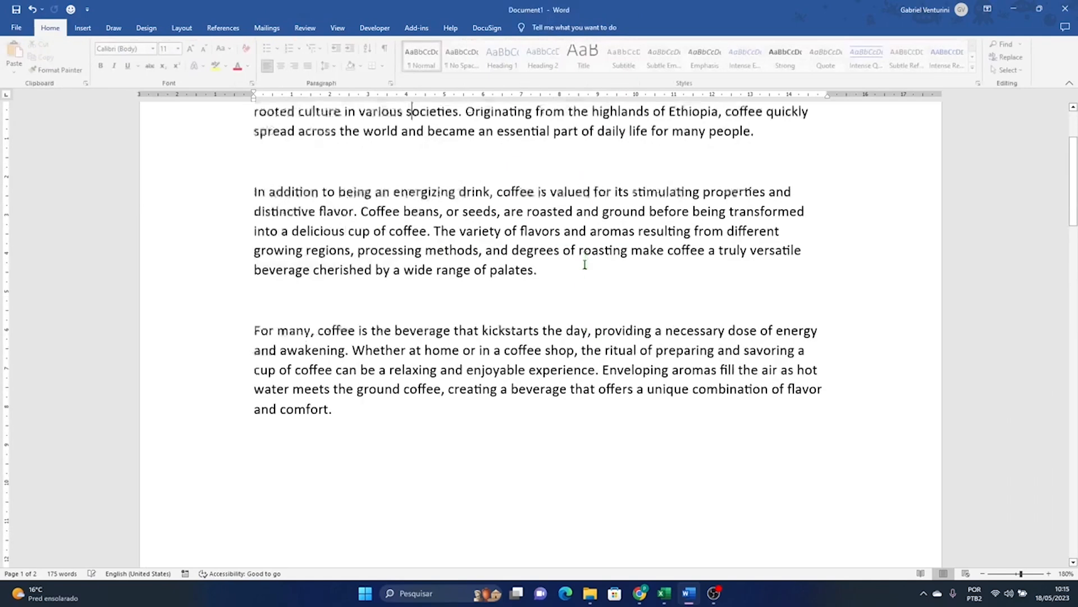
{"action": "scroll", "coordinate": [559, 308], "scroll_direction": "down", "scroll_amount": 15}
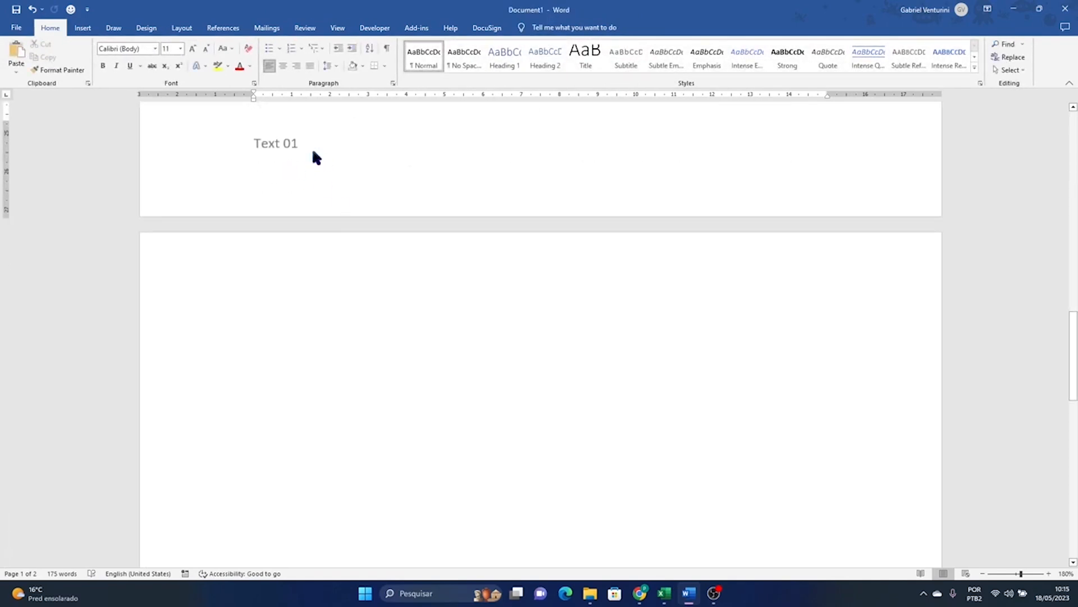
{"action": "scroll", "coordinate": [368, 370], "scroll_direction": "down", "scroll_amount": 1}
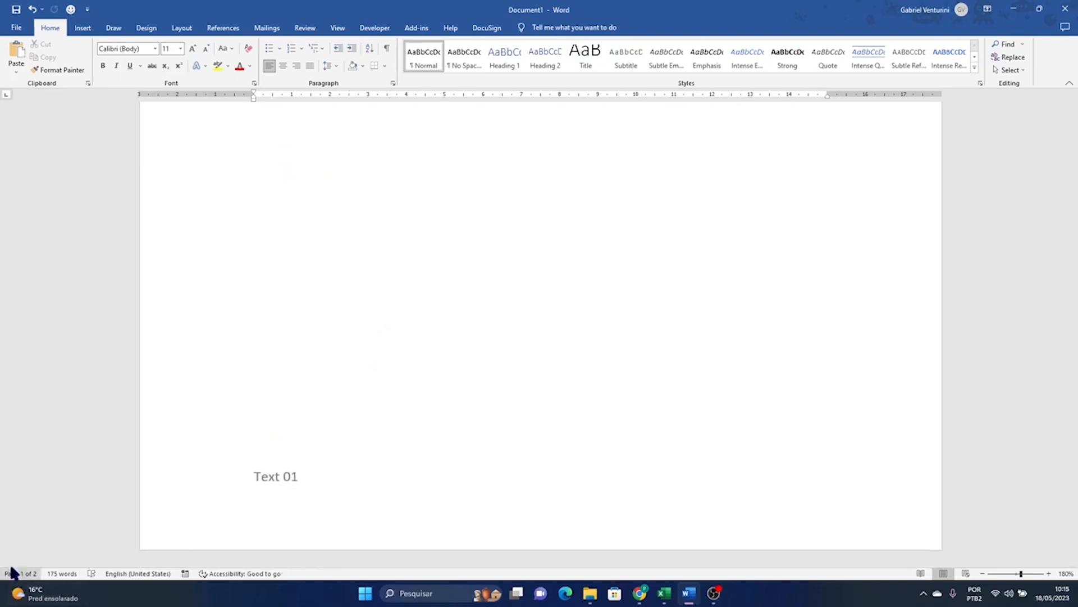
Replace the document's footer with the built-in Blank (Three Columns) footer
{"action": "scroll", "coordinate": [368, 444], "scroll_direction": "up", "scroll_amount": 1}
{"action": "scroll", "coordinate": [378, 410], "scroll_direction": "down", "scroll_amount": 5}
{"action": "scroll", "coordinate": [374, 409], "scroll_direction": "up", "scroll_amount": 15}
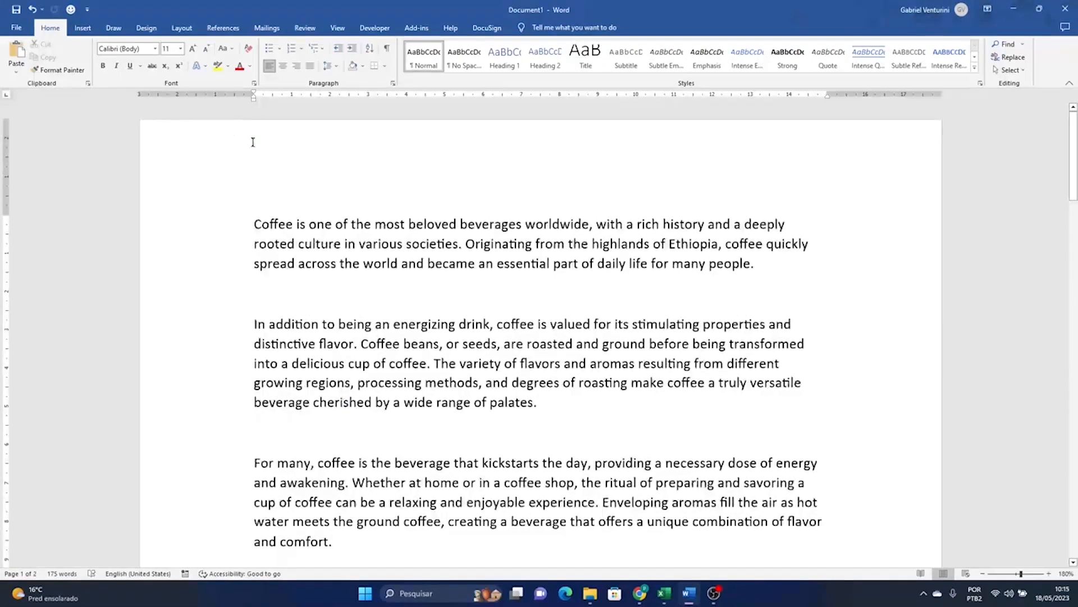
{"action": "left_click", "coordinate": [83, 28]}
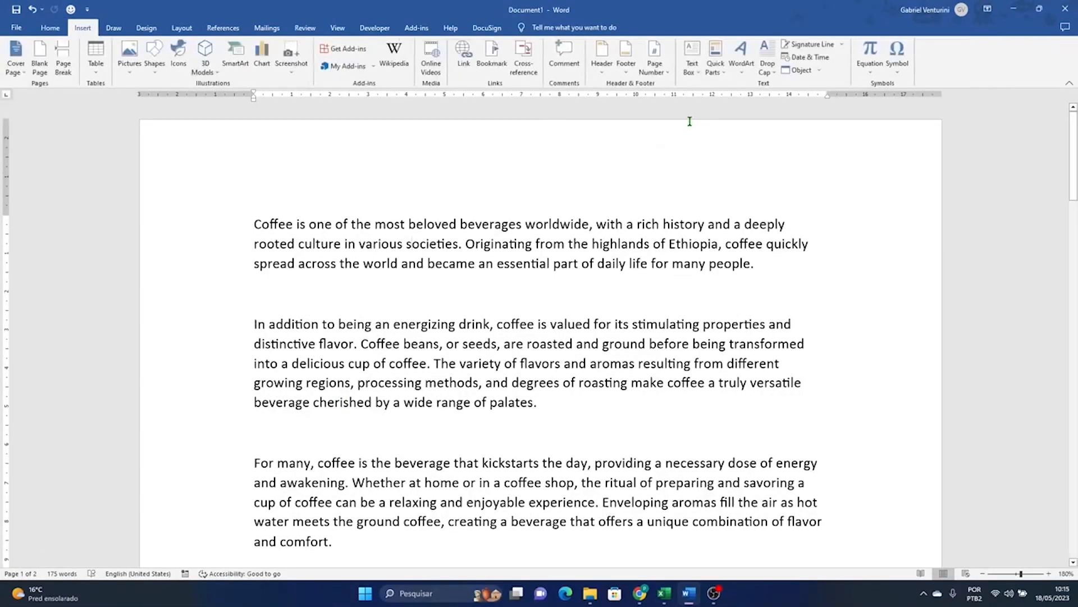
{"action": "left_click", "coordinate": [626, 62]}
{"action": "left_click", "coordinate": [680, 191]}
{"action": "scroll", "coordinate": [534, 250], "scroll_direction": "down", "scroll_amount": 5}
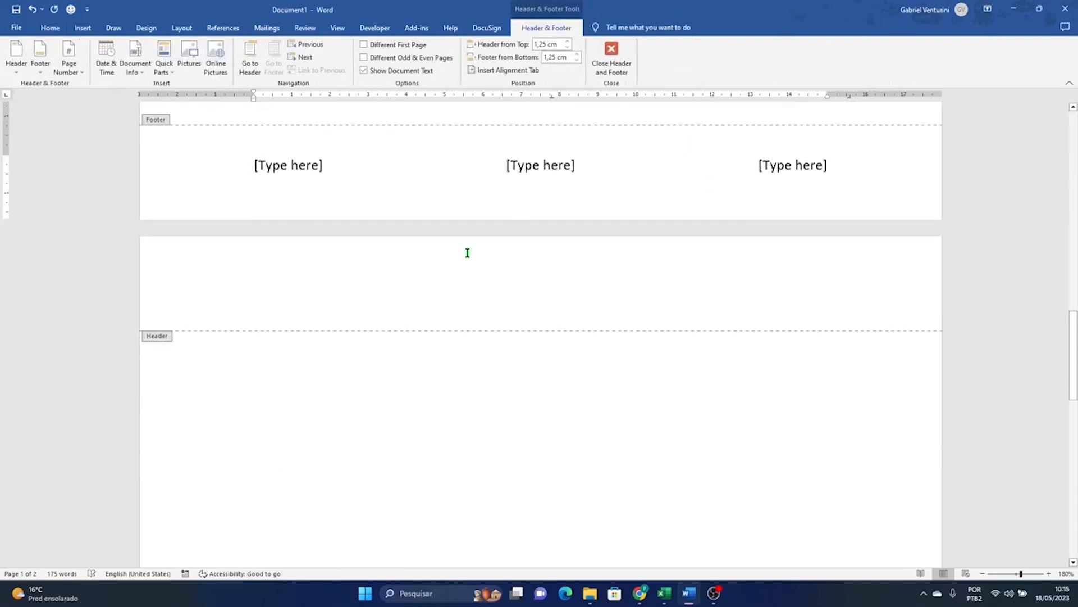
Fill the footer's left placeholder with "Coffee 01" and its centre placeholder with "history"
{"action": "left_click", "coordinate": [336, 160]}
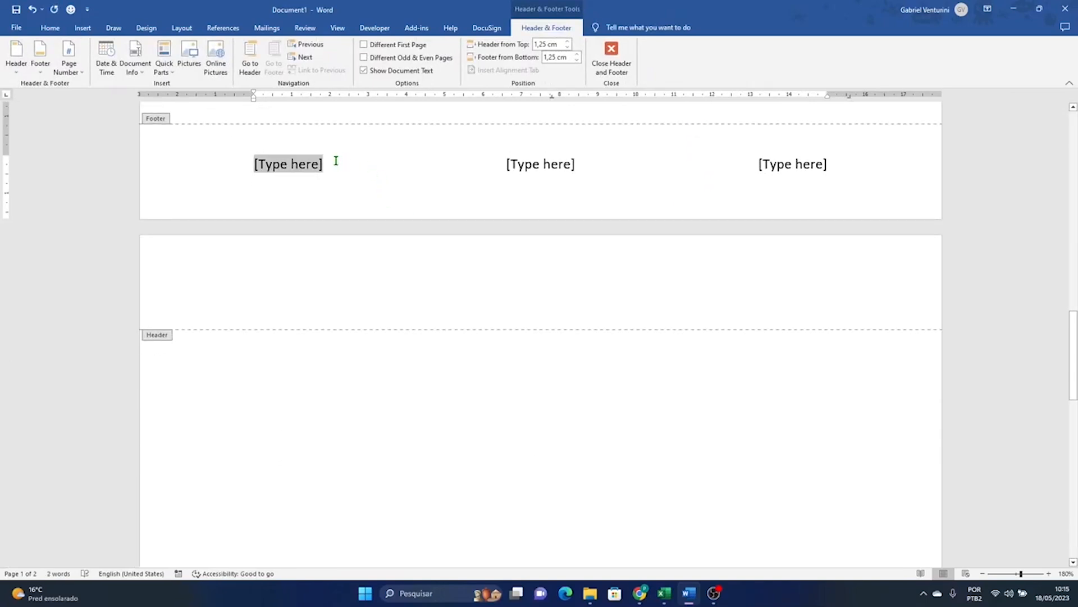
{"action": "type", "text": "Coffee "}
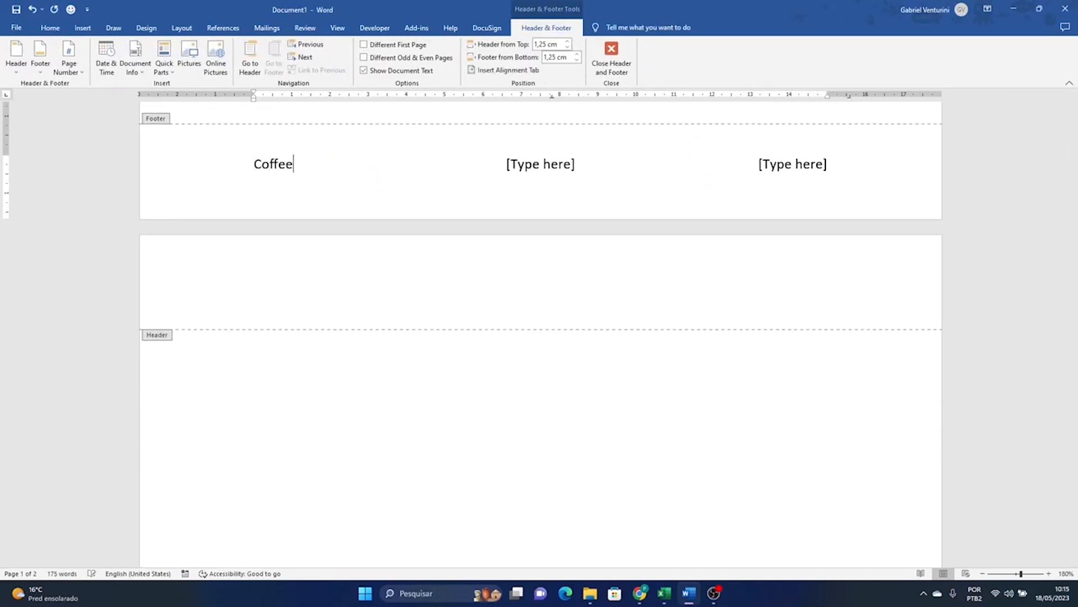
{"action": "type", "text": "01"}
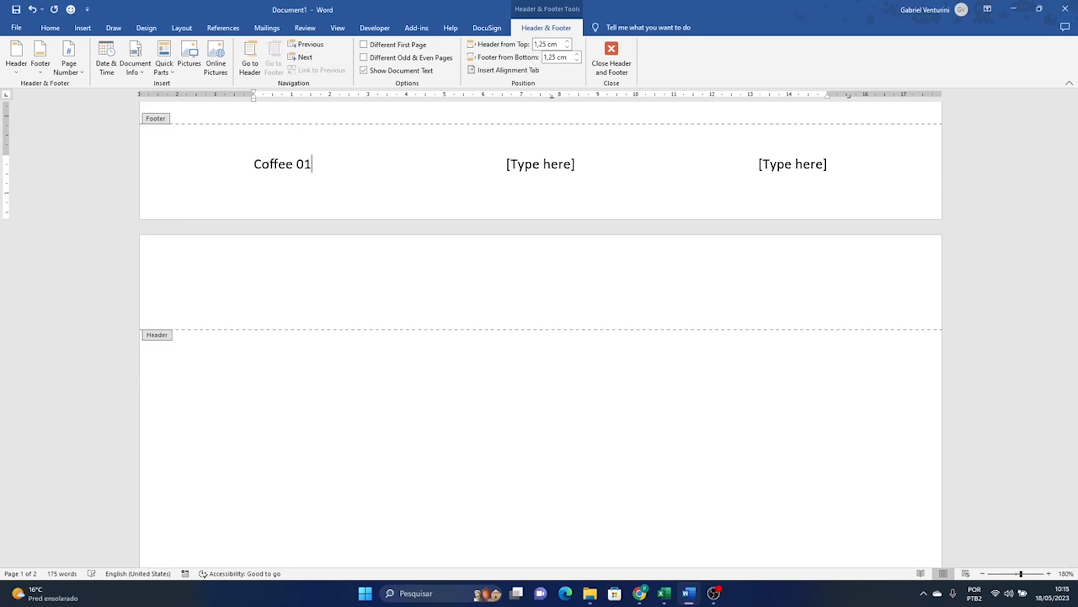
{"action": "left_click", "coordinate": [578, 162]}
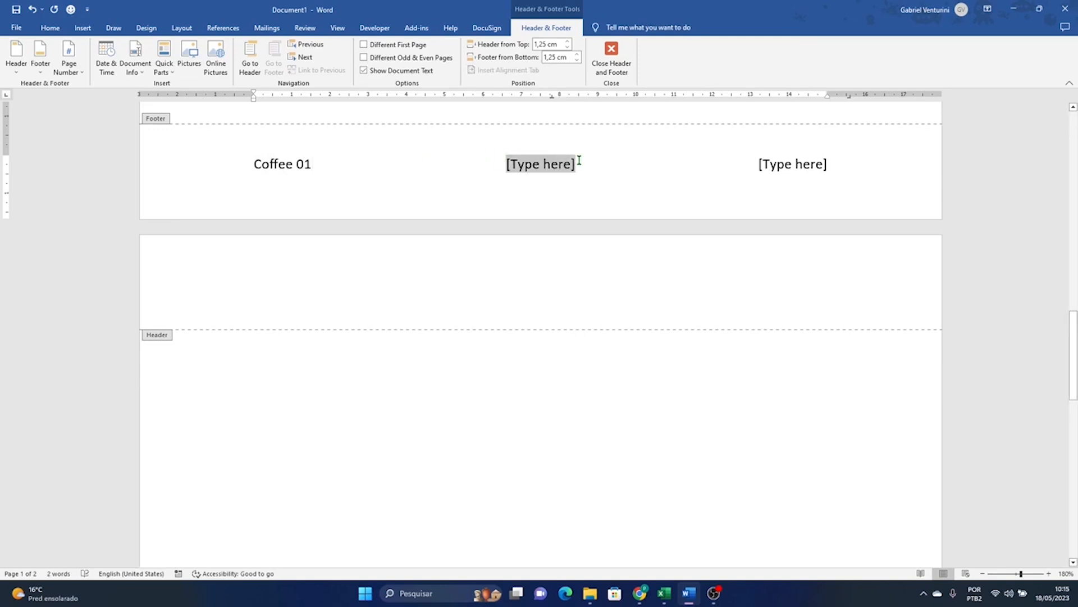
{"action": "type", "text": "histoty"}
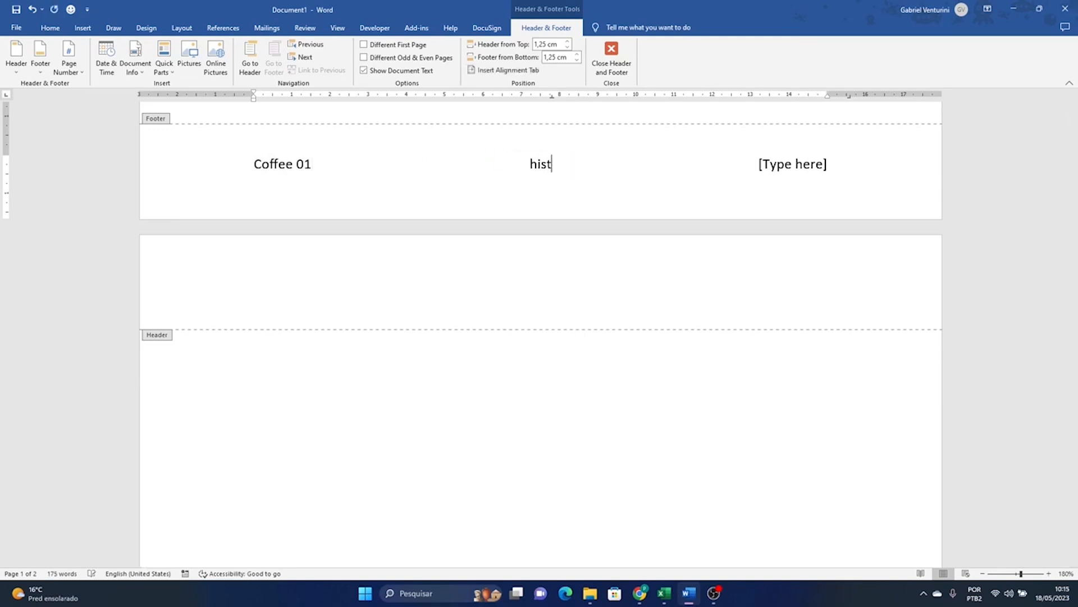
{"action": "key", "text": "BackSpace"}
{"action": "key", "text": "BackSpace"}
{"action": "type", "text": "ru"}
{"action": "key", "text": "BackSpace"}
{"action": "type", "text": "y"}
Fill the footer's right placeholder with "world", leave footer editing and check the footer
{"action": "left_click", "coordinate": [823, 165]}
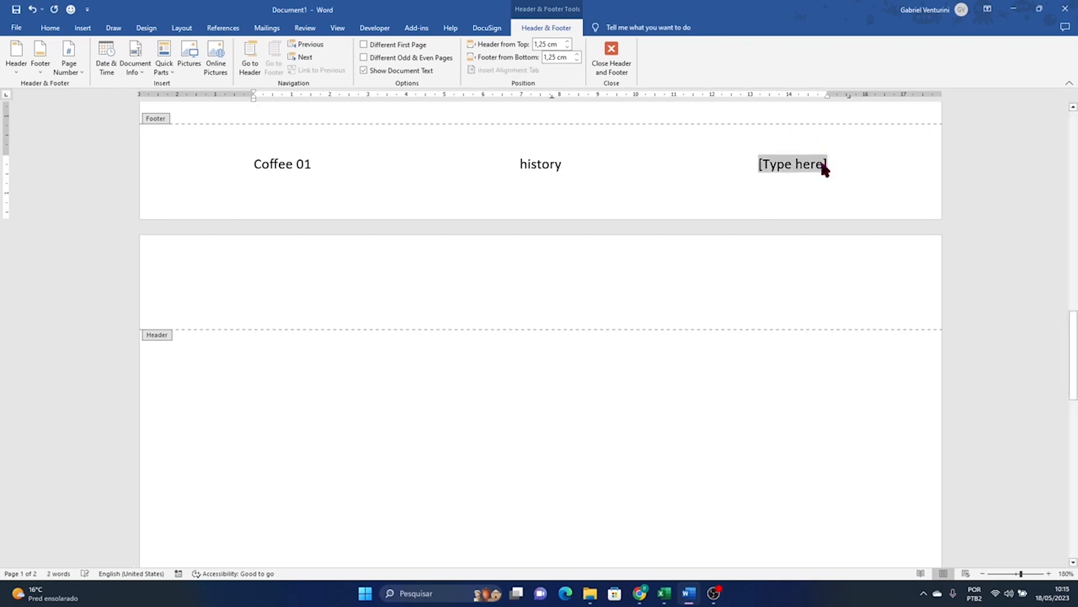
{"action": "type", "text": "wor"}
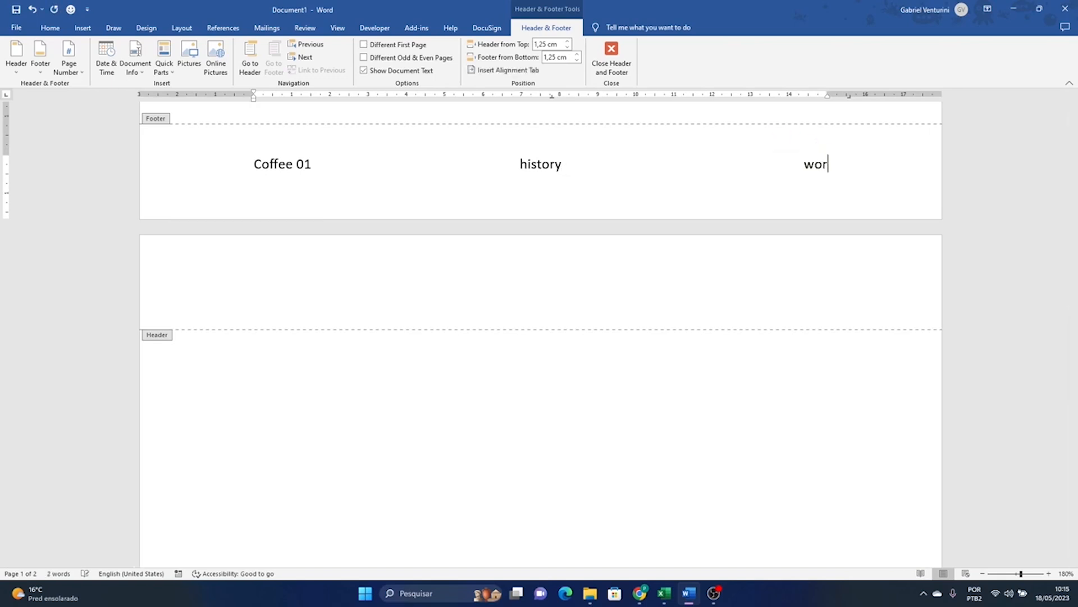
{"action": "type", "text": "dl"}
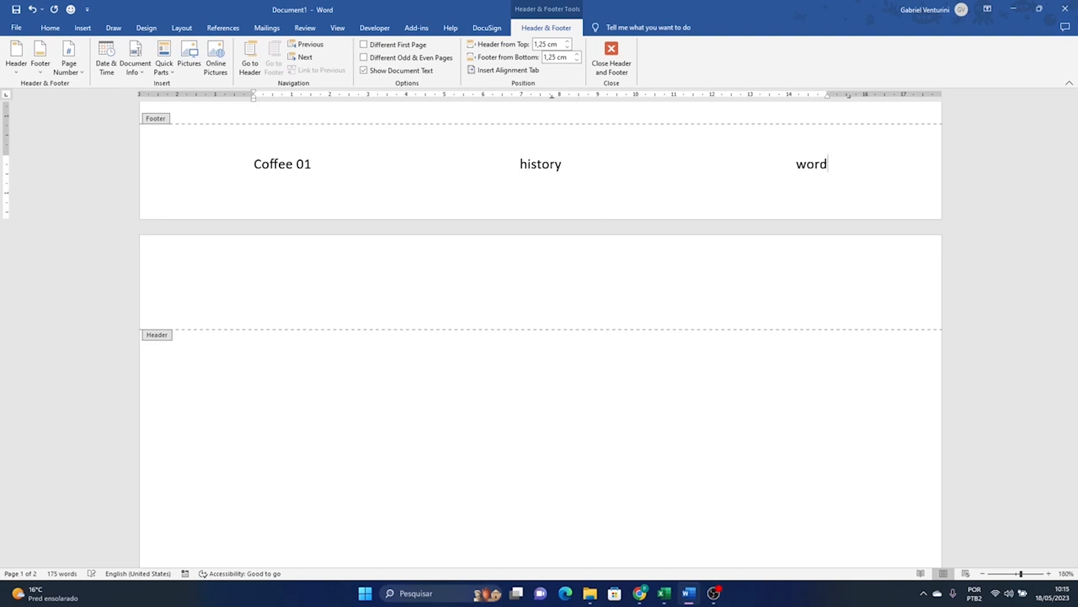
{"action": "key", "text": "BackSpace"}
{"action": "key", "text": "BackSpace"}
{"action": "type", "text": "ld"}
{"action": "left_click", "coordinate": [611, 56]}
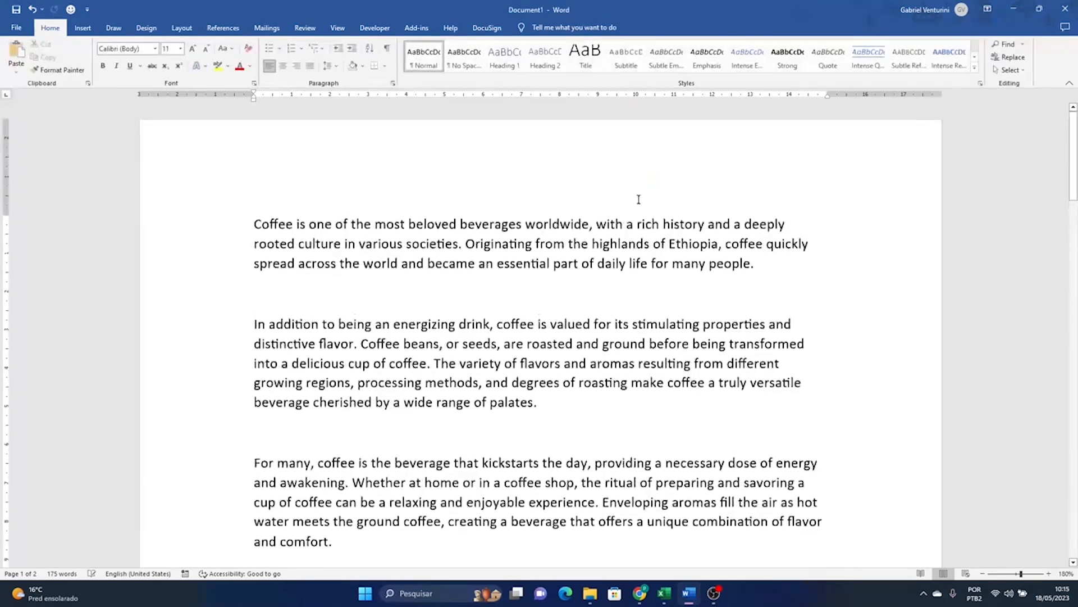
{"action": "scroll", "coordinate": [586, 353], "scroll_direction": "down", "scroll_amount": 5}
{"action": "scroll", "coordinate": [584, 352], "scroll_direction": "up", "scroll_amount": 5}
Replace the three-column footer with the built-in ViewMaster (Horizontal) footer
{"action": "left_click", "coordinate": [82, 28]}
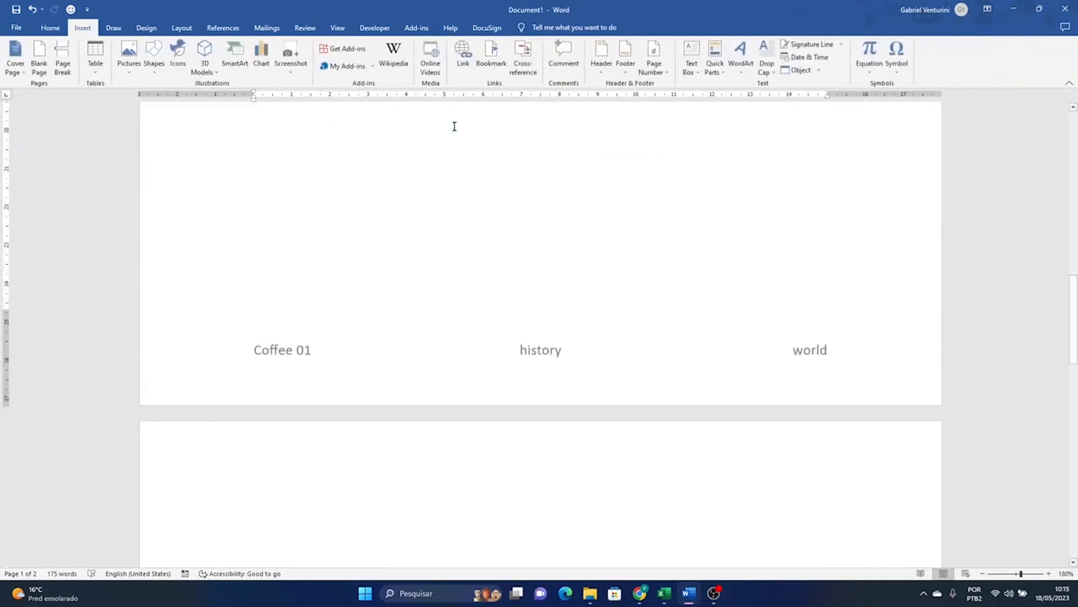
{"action": "left_click", "coordinate": [626, 59]}
{"action": "scroll", "coordinate": [689, 237], "scroll_direction": "down", "scroll_amount": 10}
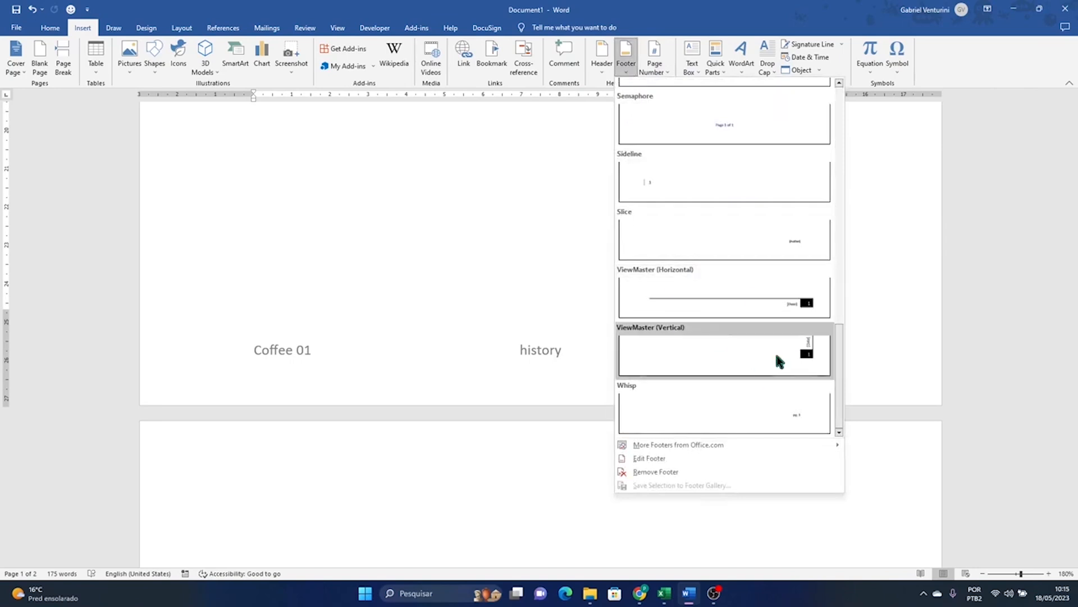
{"action": "left_click", "coordinate": [805, 306]}
{"action": "scroll", "coordinate": [837, 337], "scroll_direction": "down", "scroll_amount": 3}
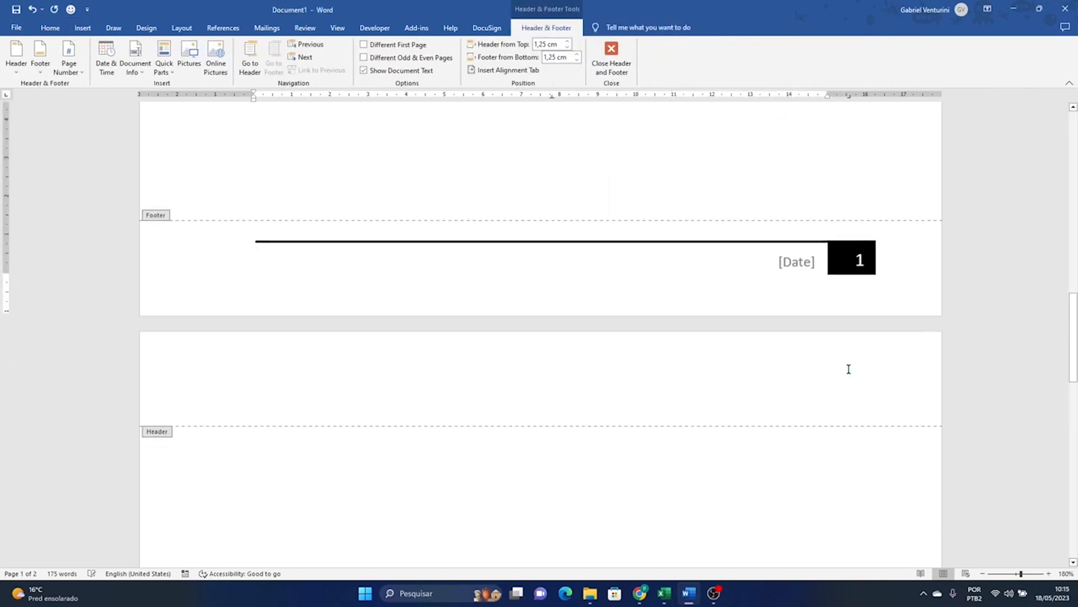
Set the footer's date to May 18, 2023, leave footer editing and check the footer on both pages
{"action": "left_click", "coordinate": [818, 270]}
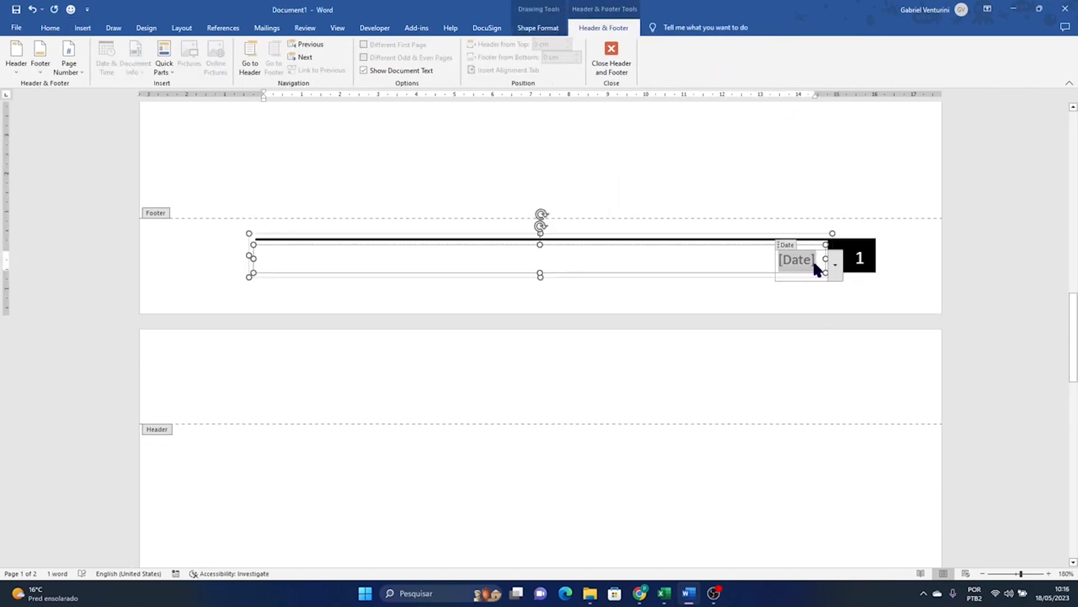
{"action": "left_click", "coordinate": [836, 264]}
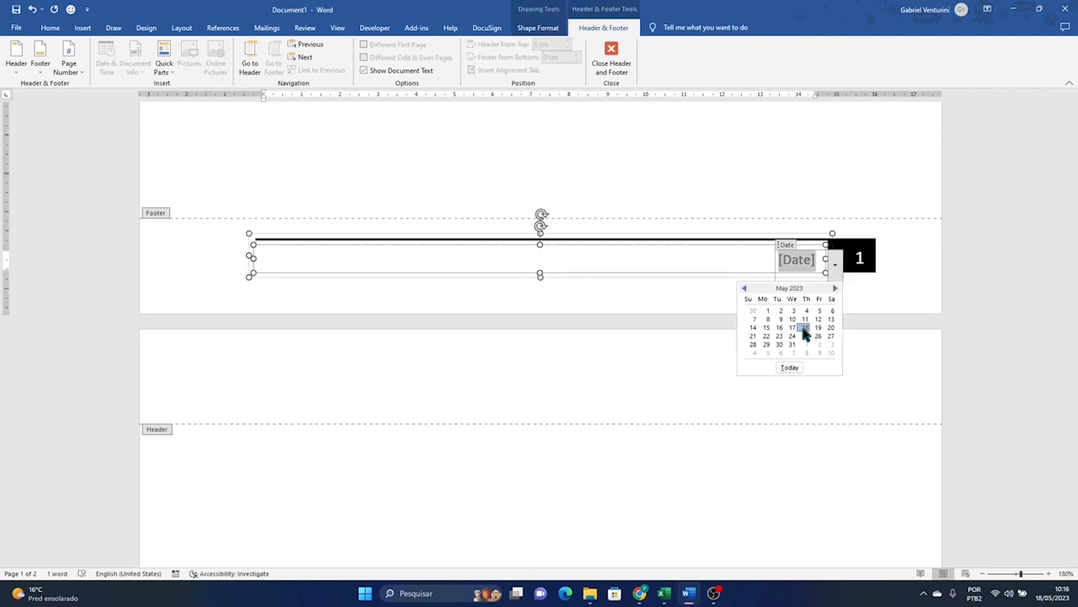
{"action": "left_click", "coordinate": [805, 332]}
{"action": "left_click", "coordinate": [611, 56]}
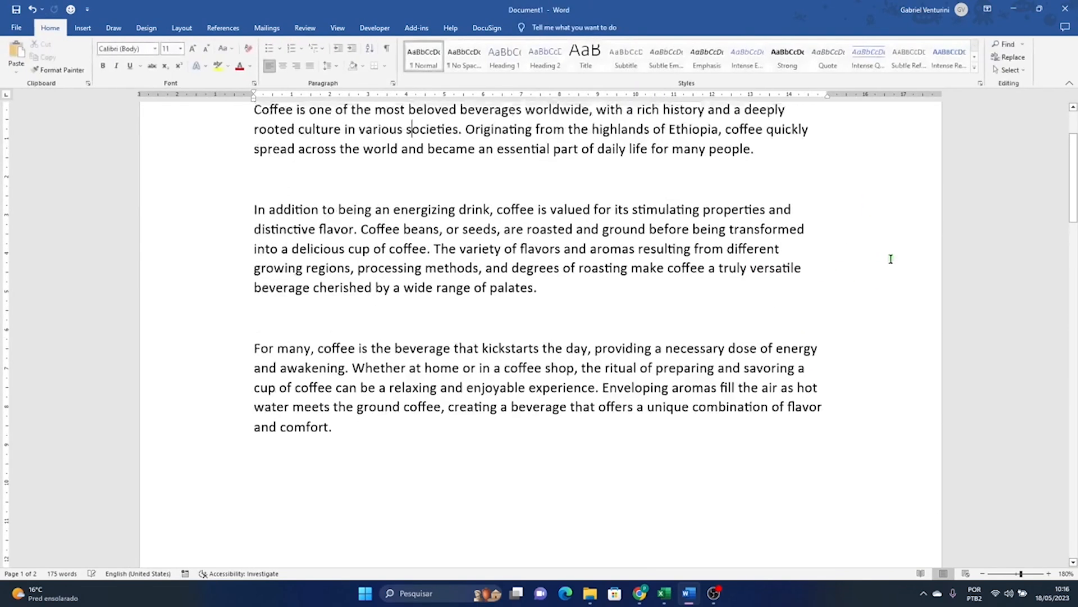
{"action": "scroll", "coordinate": [843, 230], "scroll_direction": "up", "scroll_amount": 2}
{"action": "scroll", "coordinate": [837, 260], "scroll_direction": "down", "scroll_amount": 10}
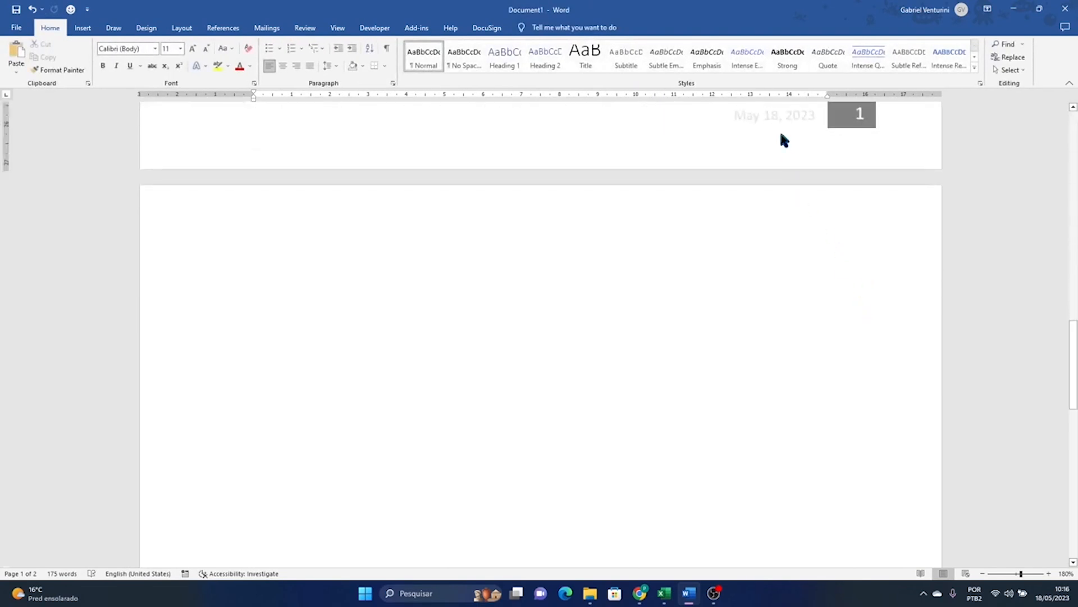
{"action": "scroll", "coordinate": [826, 258], "scroll_direction": "down", "scroll_amount": 10}
{"action": "scroll", "coordinate": [831, 405], "scroll_direction": "up", "scroll_amount": 20}
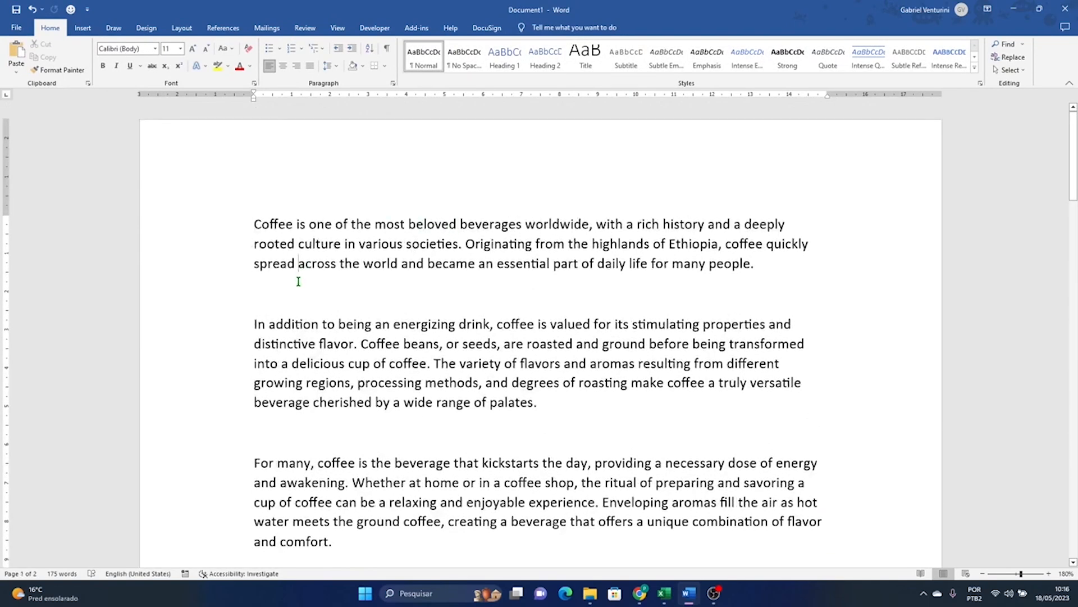
Remove the footer from the document and check that area of the pages
{"action": "left_click", "coordinate": [84, 30]}
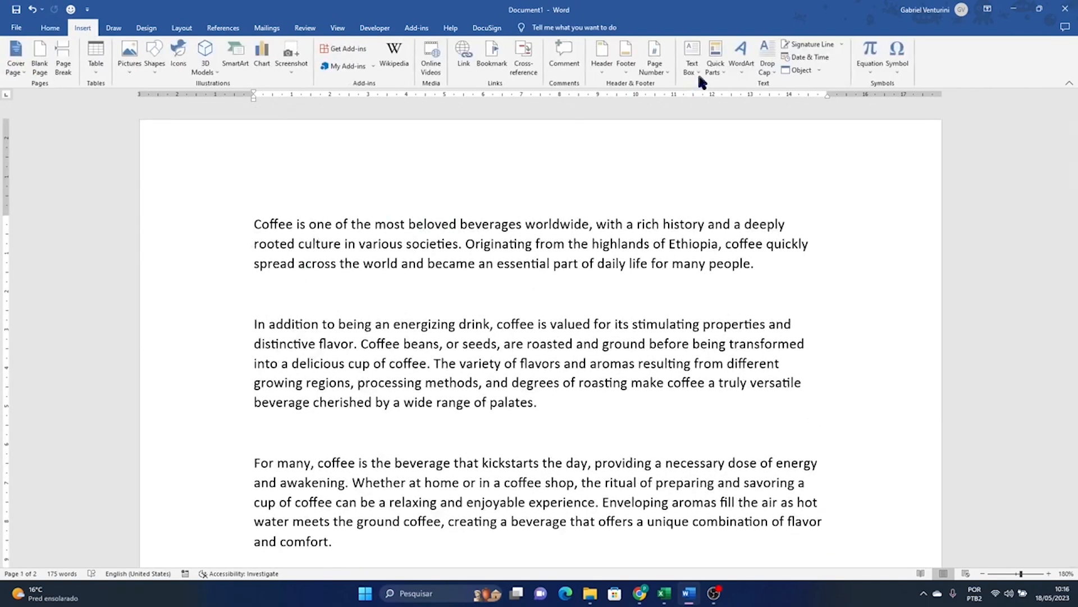
{"action": "left_click", "coordinate": [621, 71]}
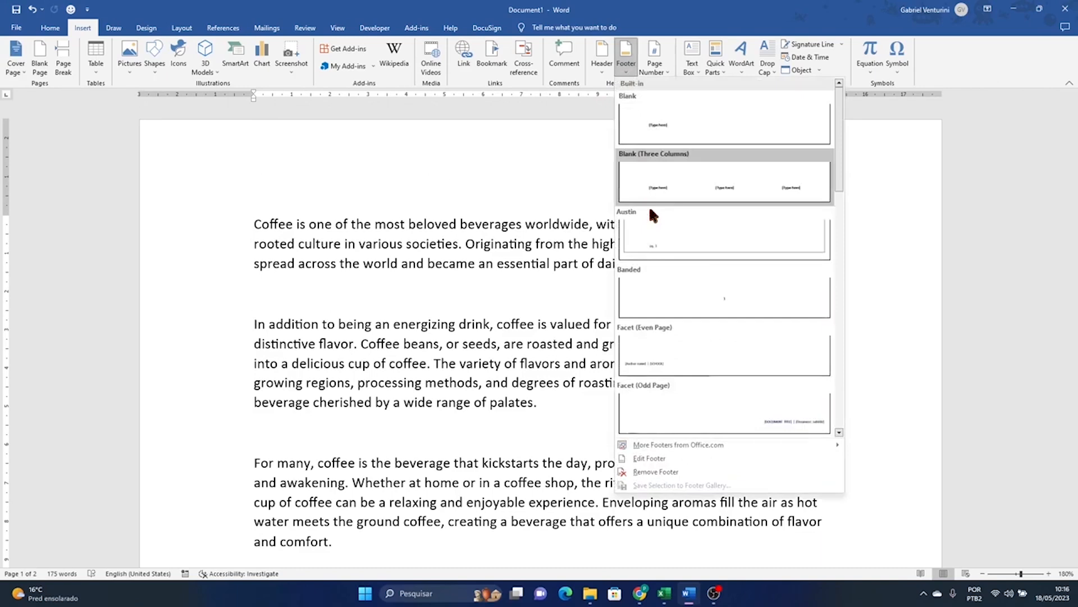
{"action": "left_click", "coordinate": [657, 473]}
{"action": "scroll", "coordinate": [684, 201], "scroll_direction": "down", "scroll_amount": 20}
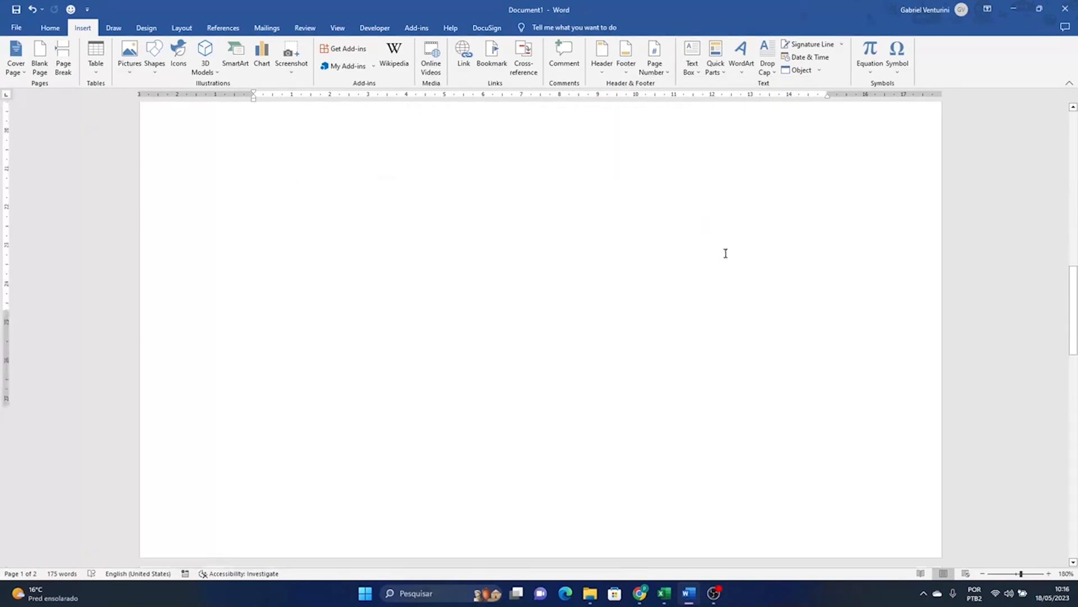
{"action": "scroll", "coordinate": [749, 237], "scroll_direction": "up", "scroll_amount": 17}
{"action": "scroll", "coordinate": [747, 236], "scroll_direction": "up", "scroll_amount": 4}
Insert left-aligned page numbers at the top of the pages with the Plain Number 1 design, leave header editing and check them
{"action": "left_click", "coordinate": [660, 69]}
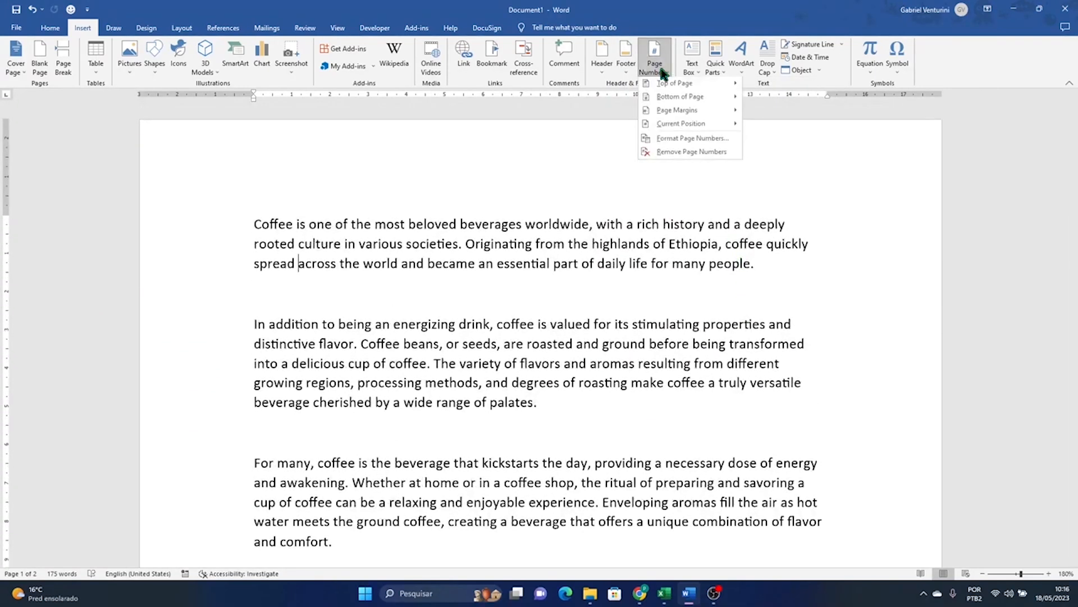
{"action": "mouse_move", "coordinate": [663, 84]}
{"action": "left_click", "coordinate": [794, 115]}
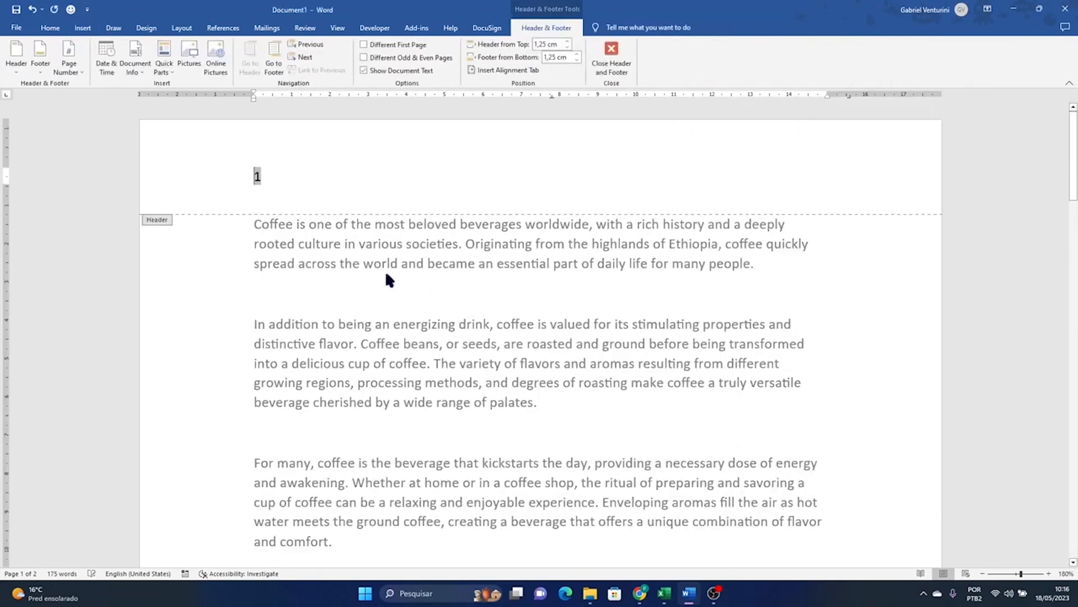
{"action": "left_click", "coordinate": [615, 63]}
{"action": "scroll", "coordinate": [575, 298], "scroll_direction": "down", "scroll_amount": 15}
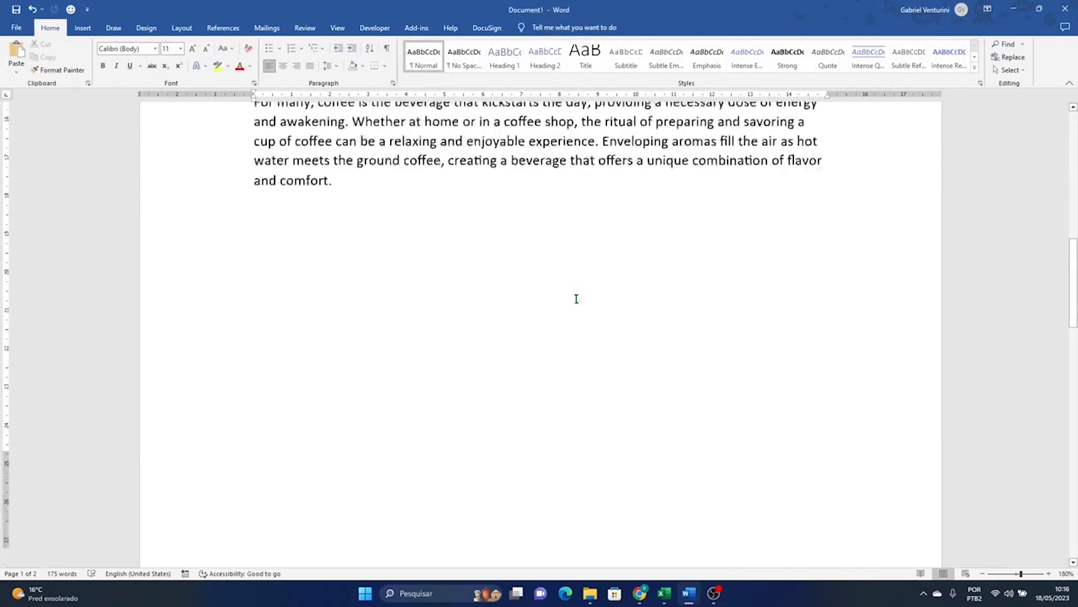
{"action": "scroll", "coordinate": [286, 210], "scroll_direction": "up", "scroll_amount": 15}
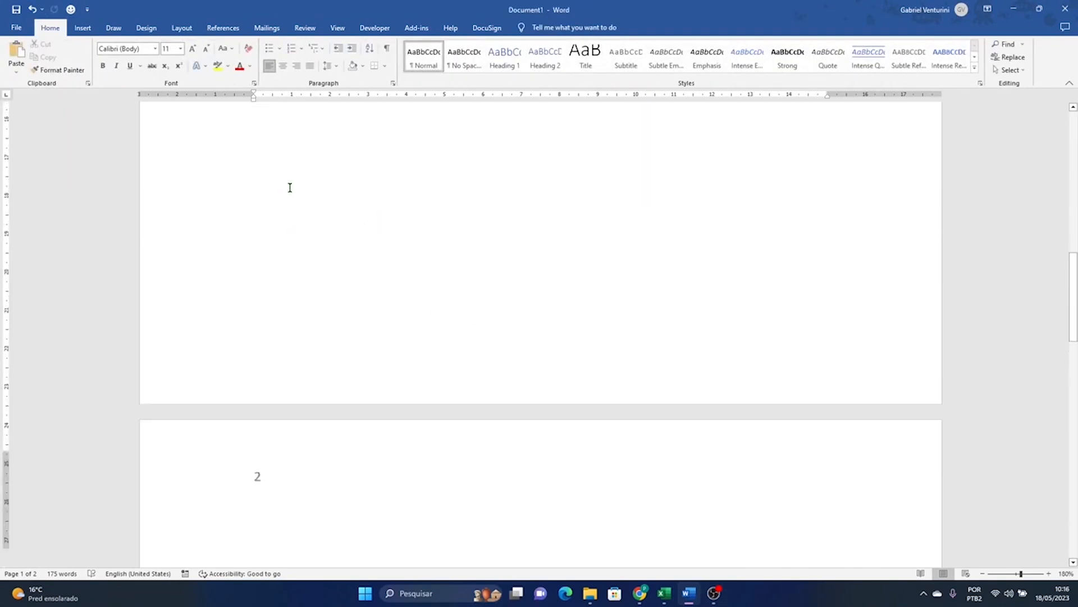
{"action": "scroll", "coordinate": [268, 218], "scroll_direction": "down", "scroll_amount": 3}
{"action": "scroll", "coordinate": [268, 218], "scroll_direction": "up", "scroll_amount": 2}
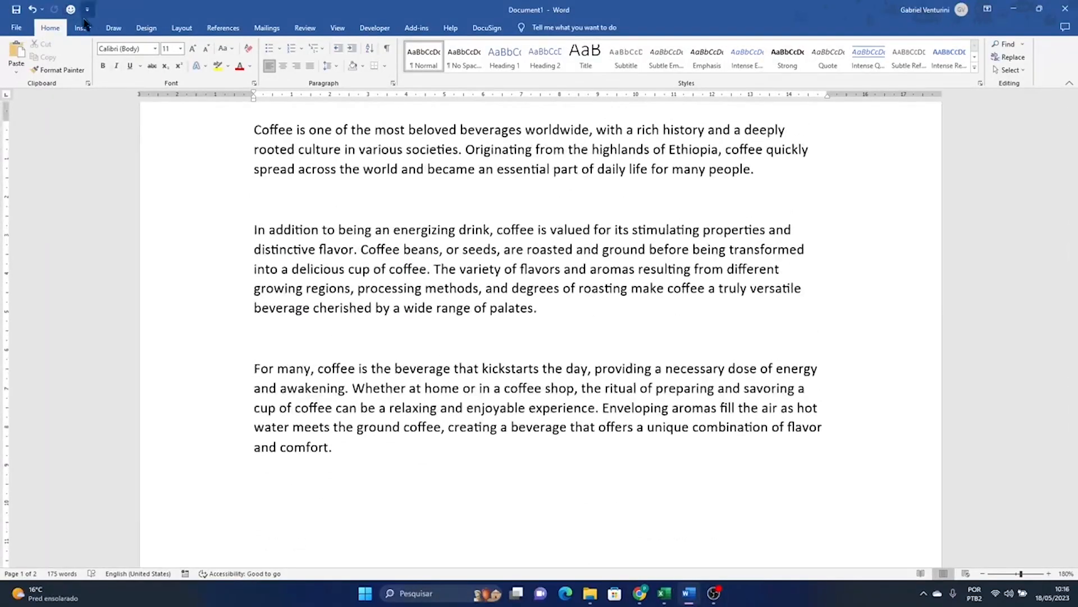
Switch the top-of-page numbers to the right-aligned Plain Number 3 design, leave header editing and check them on both pages
{"action": "left_click", "coordinate": [83, 28]}
{"action": "left_click", "coordinate": [650, 72]}
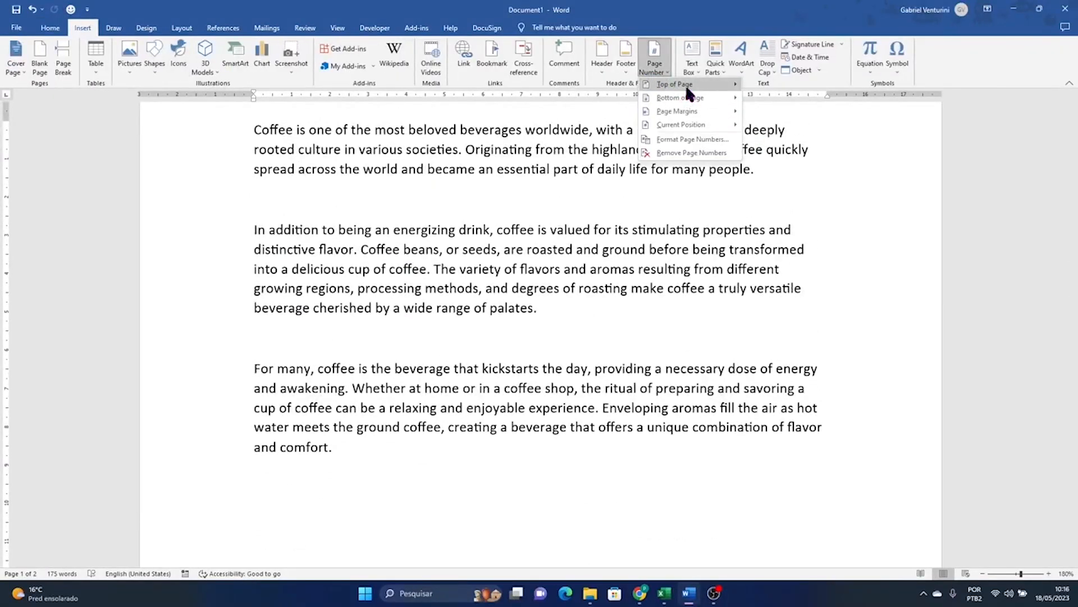
{"action": "mouse_move", "coordinate": [690, 90]}
{"action": "left_click", "coordinate": [843, 231]}
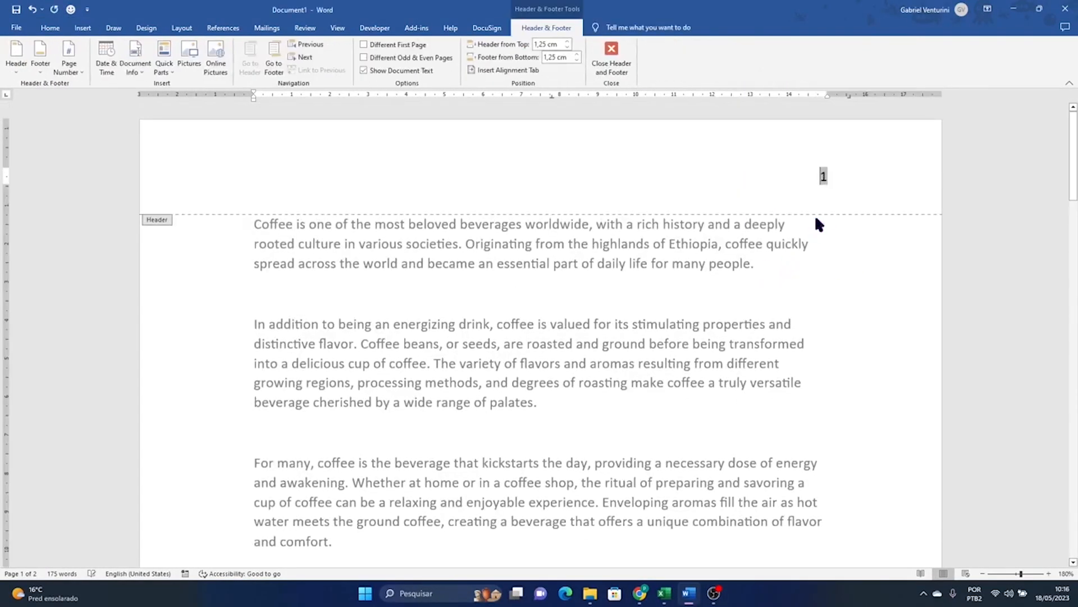
{"action": "key", "text": "Escape"}
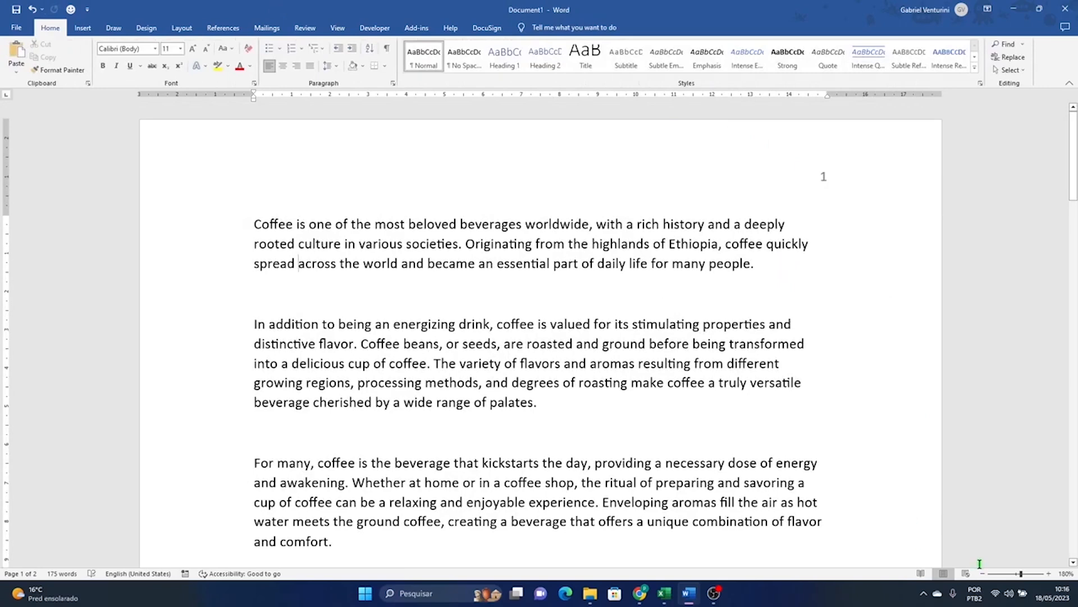
{"action": "scroll", "coordinate": [766, 161], "scroll_direction": "down", "scroll_amount": 4, "text": "ctrl"}
{"action": "scroll", "coordinate": [771, 163], "scroll_direction": "down", "scroll_amount": 3}
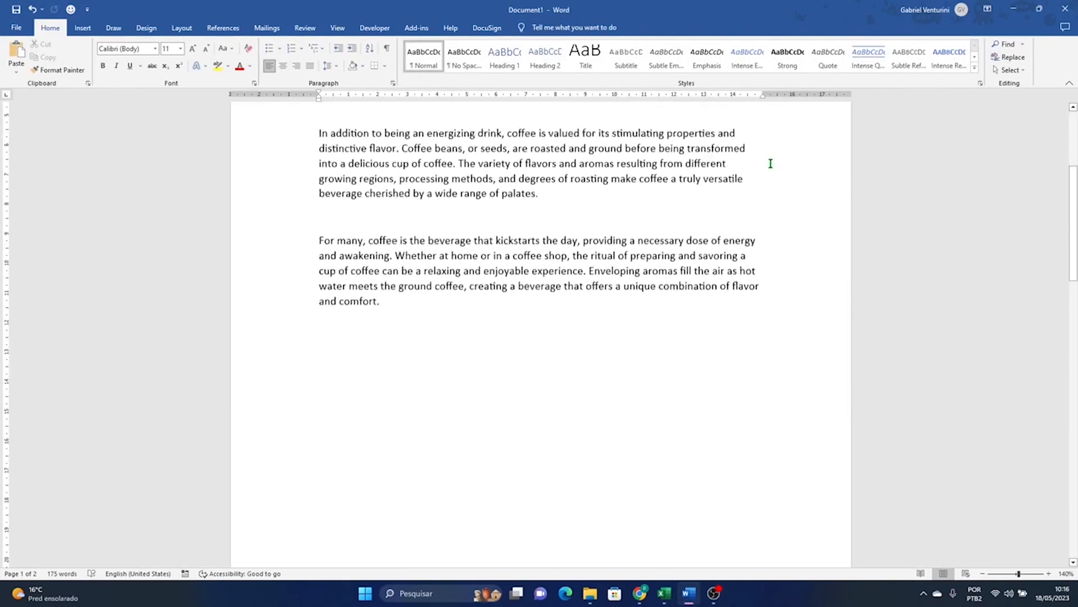
{"action": "scroll", "coordinate": [786, 185], "scroll_direction": "down", "scroll_amount": 8}
{"action": "scroll", "coordinate": [773, 225], "scroll_direction": "up", "scroll_amount": 12}
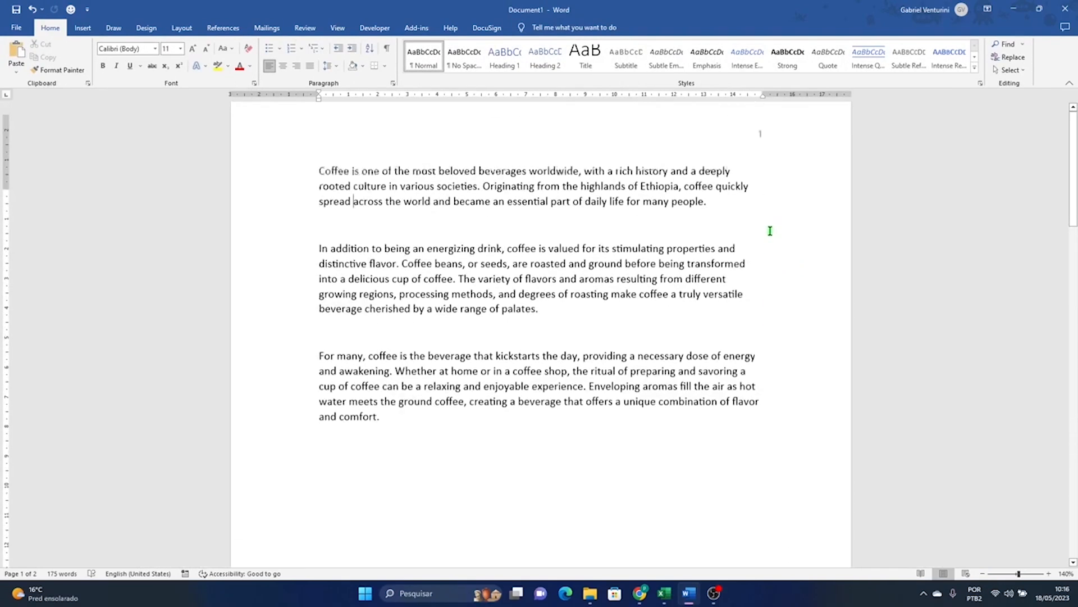
{"action": "scroll", "coordinate": [770, 231], "scroll_direction": "up", "scroll_amount": 1}
Switch the top-of-page numbers to the Circle design, leave header editing and check them on both pages
{"action": "left_click", "coordinate": [83, 28]}
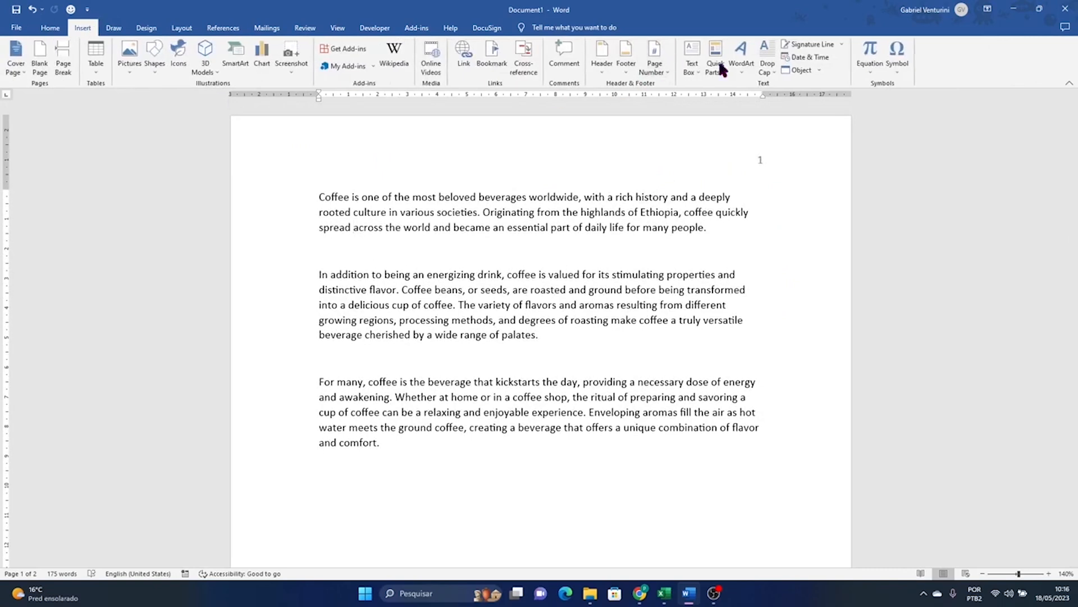
{"action": "left_click", "coordinate": [657, 73]}
{"action": "mouse_move", "coordinate": [672, 98]}
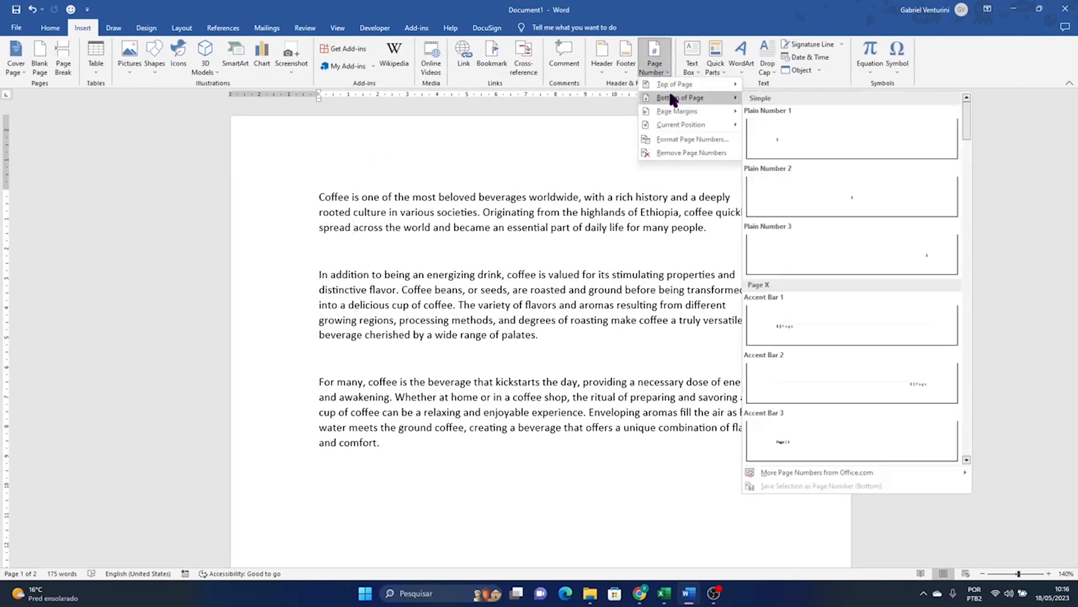
{"action": "mouse_move", "coordinate": [691, 116]}
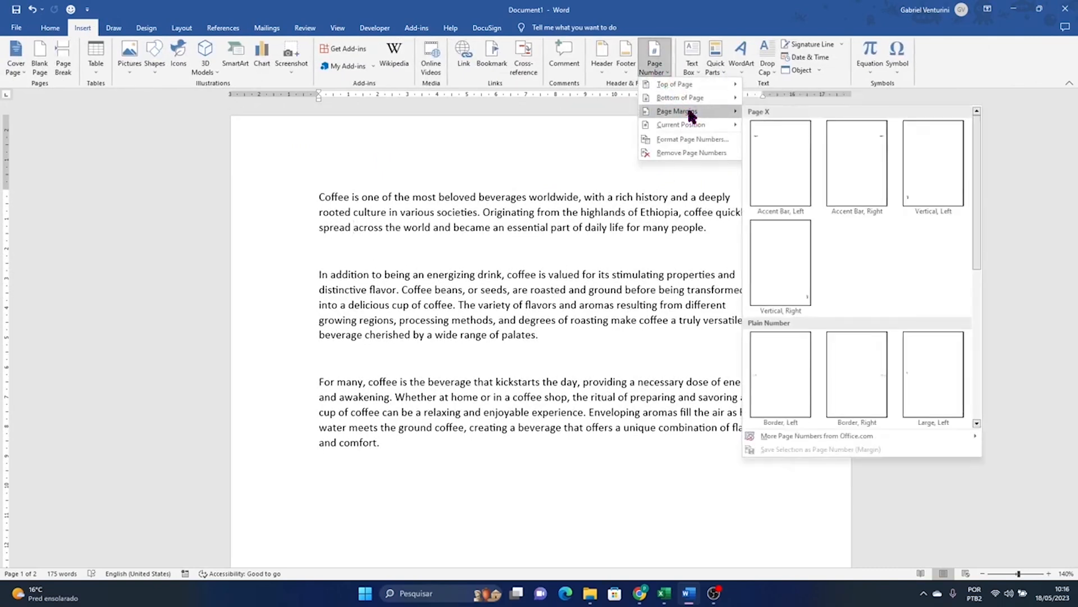
{"action": "mouse_move", "coordinate": [713, 84]}
{"action": "scroll", "coordinate": [828, 207], "scroll_direction": "down", "scroll_amount": 10}
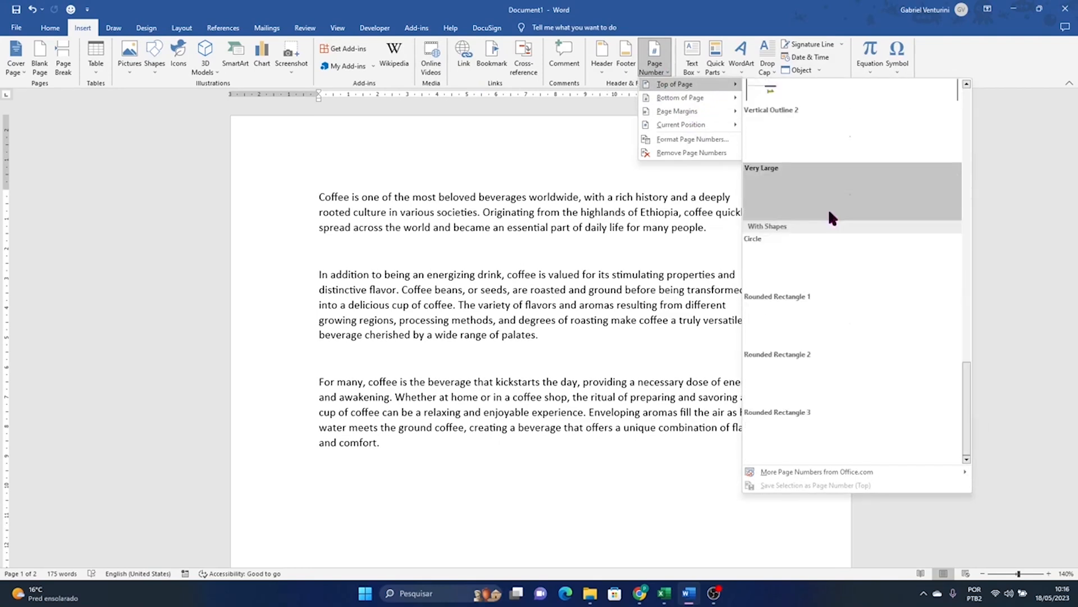
{"action": "left_click", "coordinate": [865, 266]}
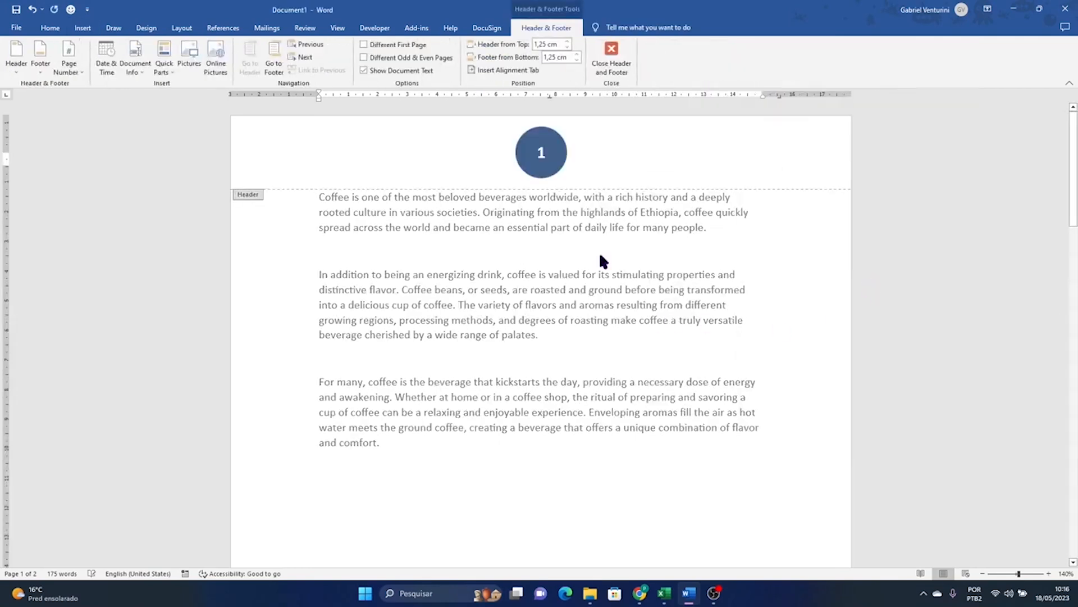
{"action": "left_click", "coordinate": [612, 56]}
{"action": "scroll", "coordinate": [714, 324], "scroll_direction": "down", "scroll_amount": 10}
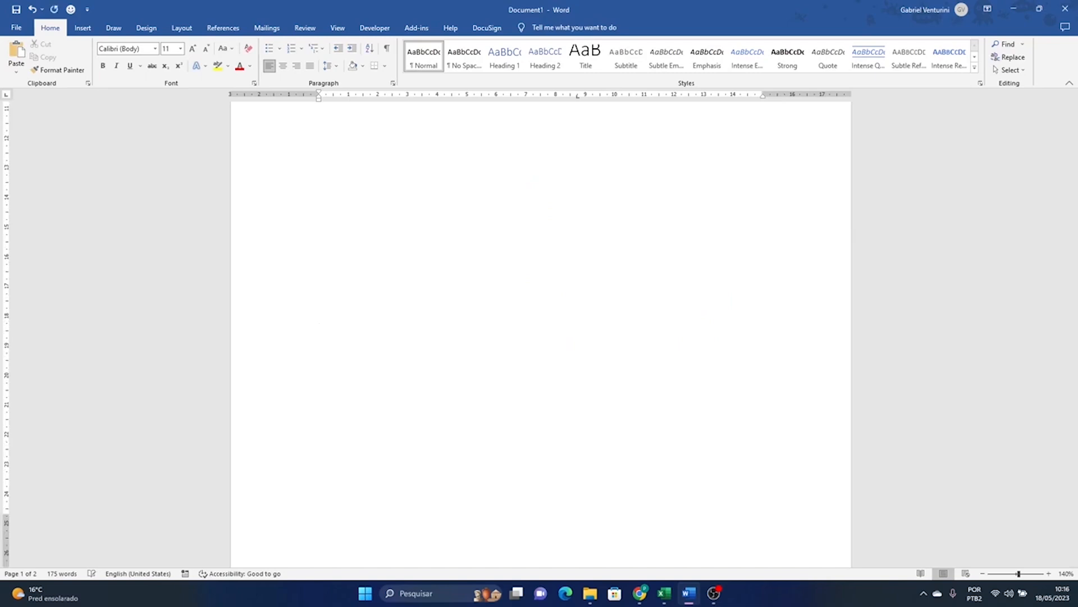
{"action": "scroll", "coordinate": [602, 166], "scroll_direction": "down", "scroll_amount": 4}
{"action": "scroll", "coordinate": [563, 306], "scroll_direction": "up", "scroll_amount": 15}
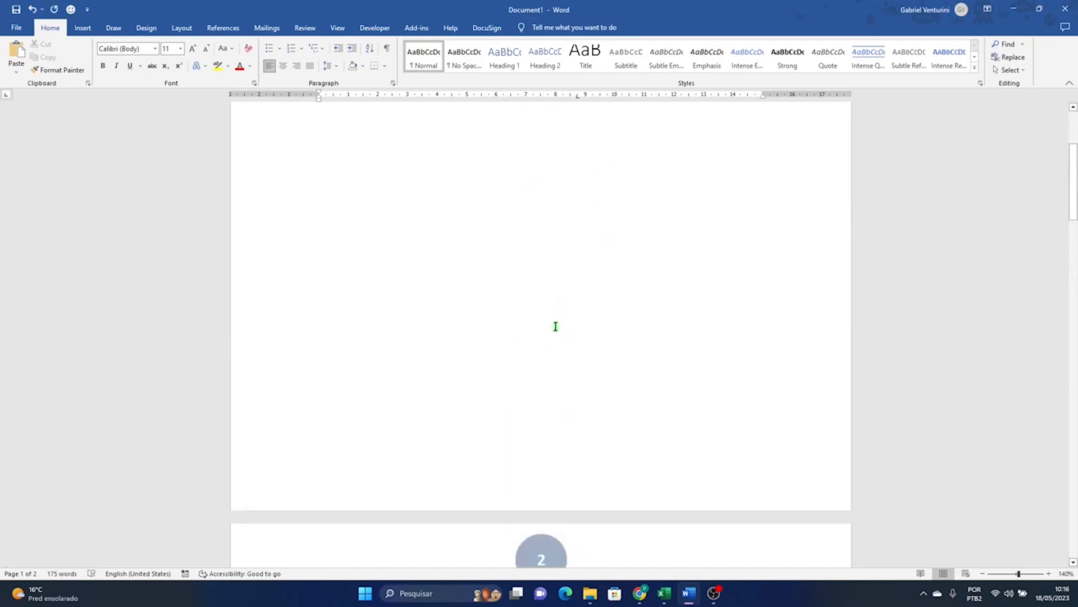
{"action": "scroll", "coordinate": [556, 326], "scroll_direction": "up", "scroll_amount": 8}
Replace the circled page numbers with the top-of-page design showing a rotated orange number under a purple bar, leave header editing and check the pages
{"action": "left_click", "coordinate": [83, 28]}
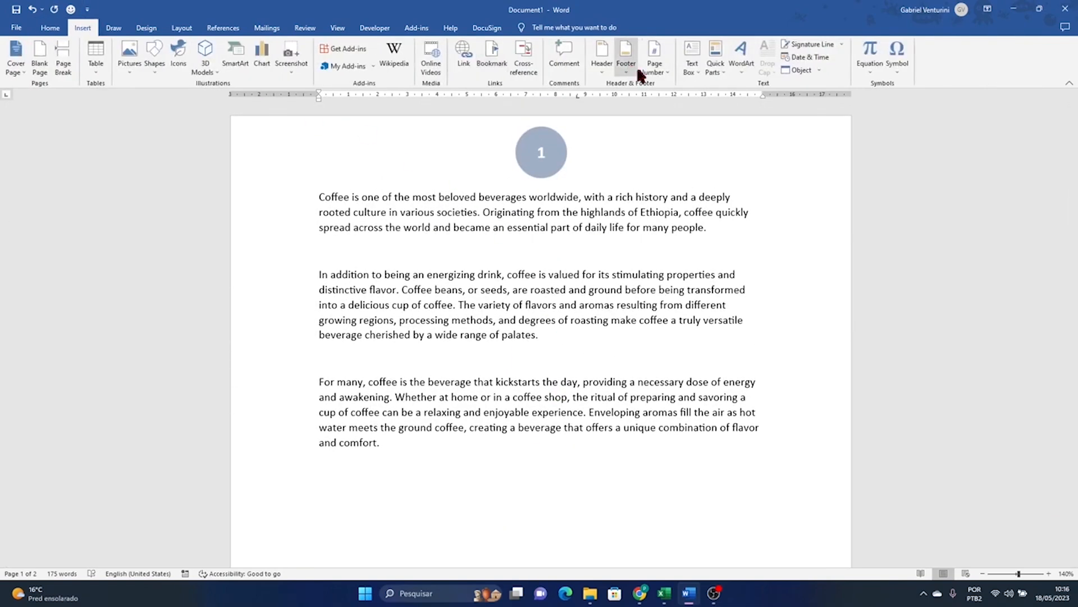
{"action": "left_click", "coordinate": [654, 62]}
{"action": "mouse_move", "coordinate": [677, 84]}
{"action": "scroll", "coordinate": [843, 258], "scroll_direction": "down", "scroll_amount": 6}
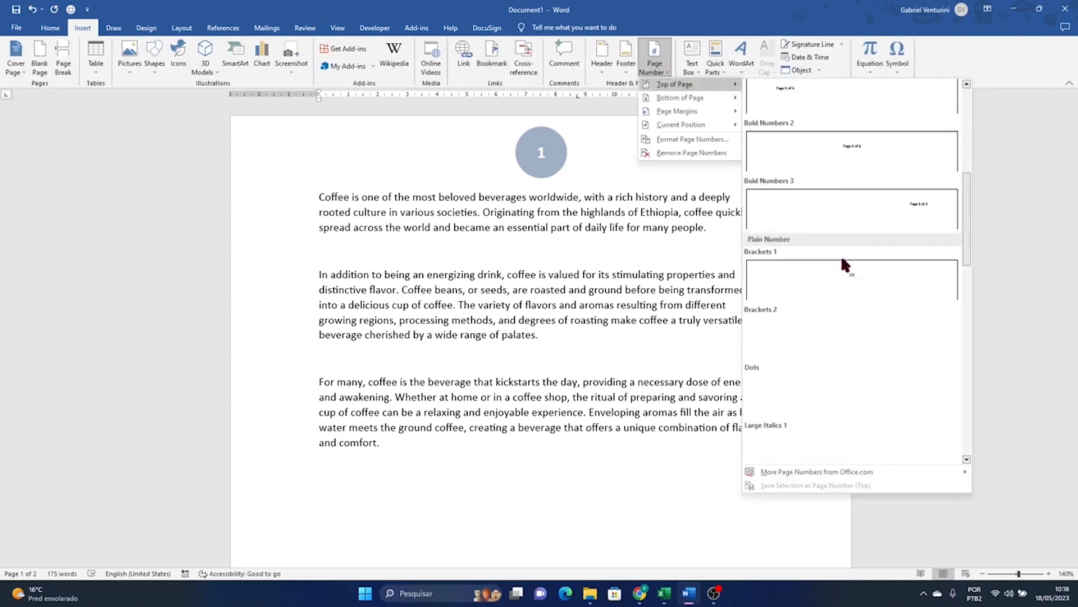
{"action": "left_click", "coordinate": [848, 285]}
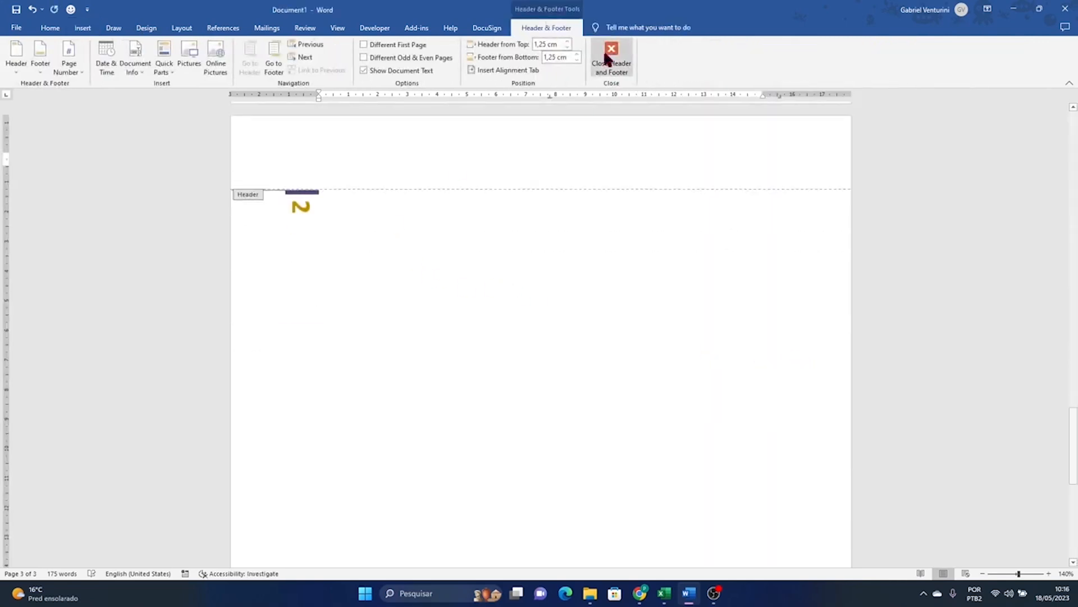
{"action": "left_click", "coordinate": [605, 56]}
{"action": "scroll", "coordinate": [649, 296], "scroll_direction": "up", "scroll_amount": 20}
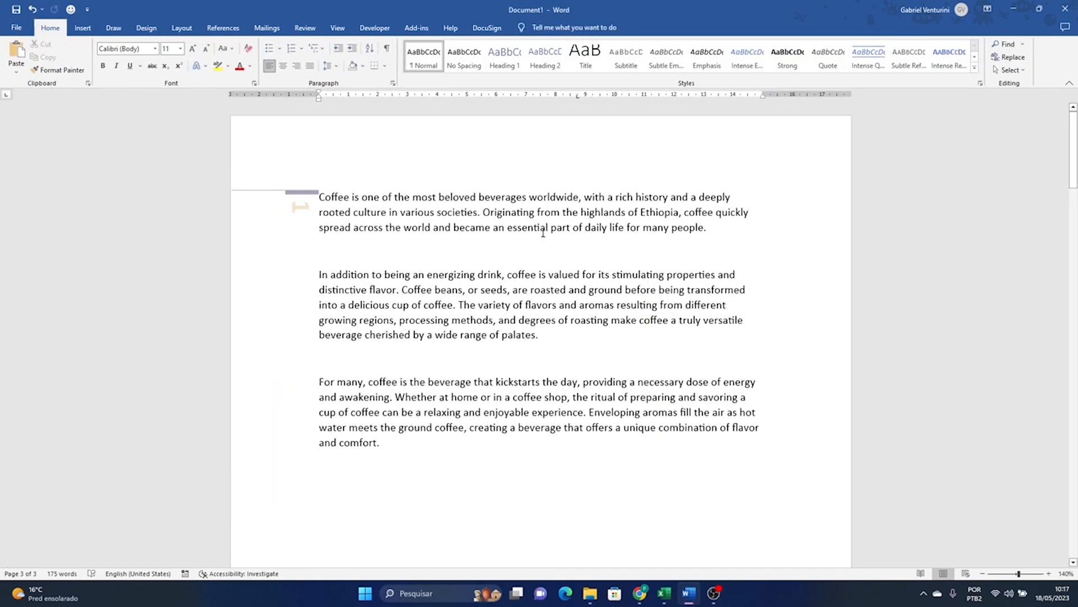
{"action": "scroll", "coordinate": [325, 208], "scroll_direction": "down", "scroll_amount": 8}
{"action": "scroll", "coordinate": [398, 285], "scroll_direction": "up", "scroll_amount": 7}
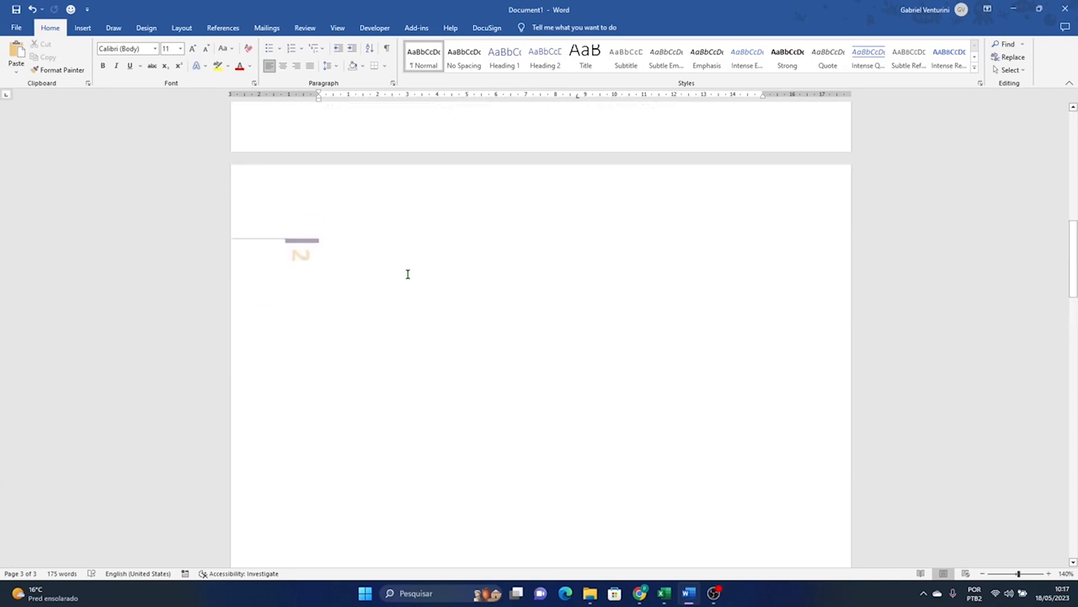
{"action": "scroll", "coordinate": [387, 208], "scroll_direction": "up", "scroll_amount": 2}
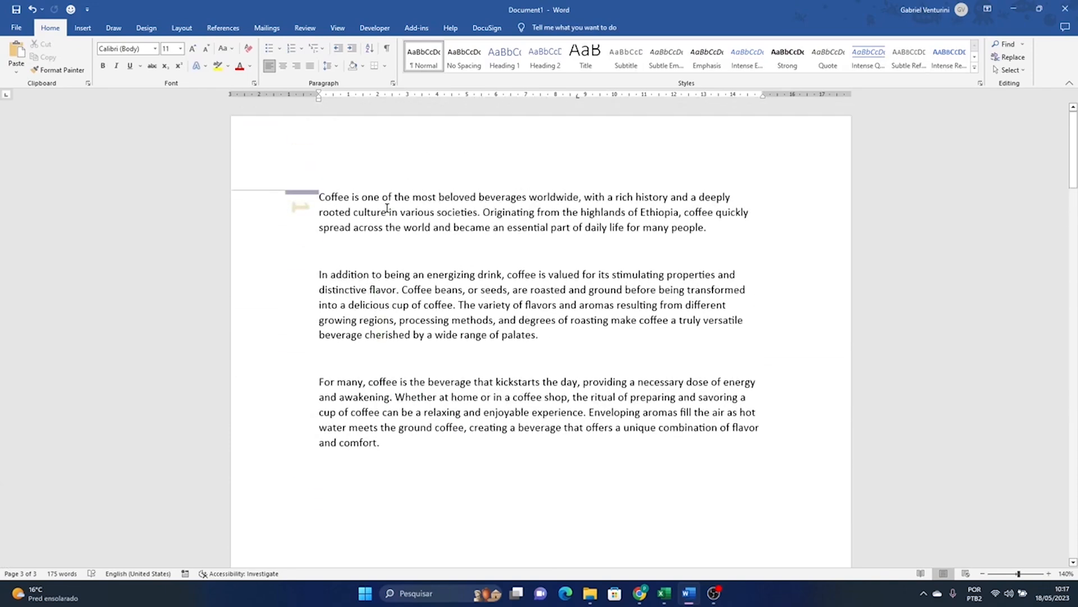
Start another page number insertion in the document
{"action": "left_click", "coordinate": [82, 28]}
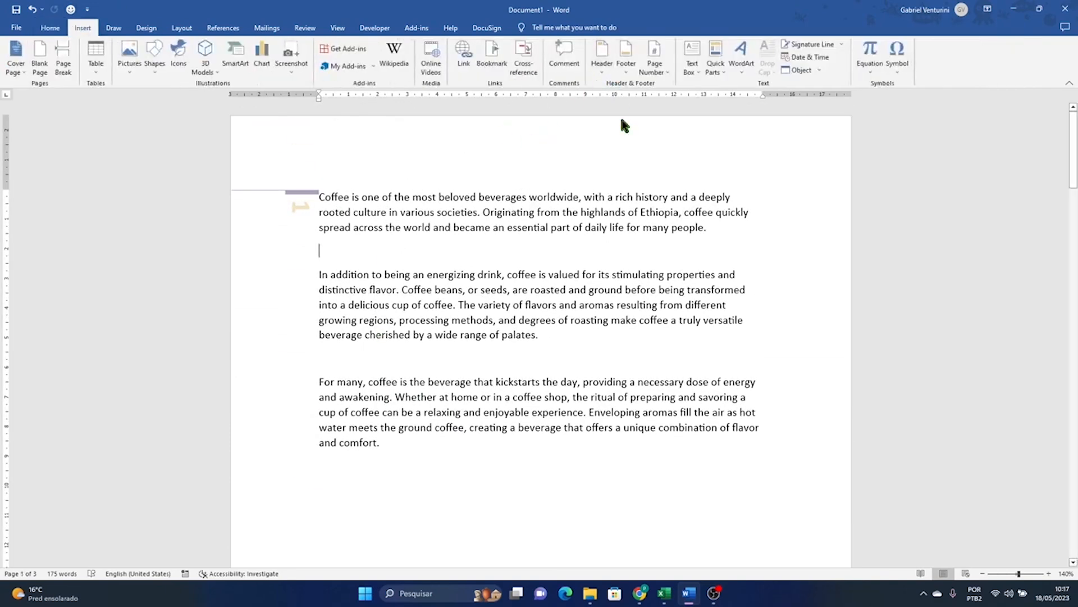